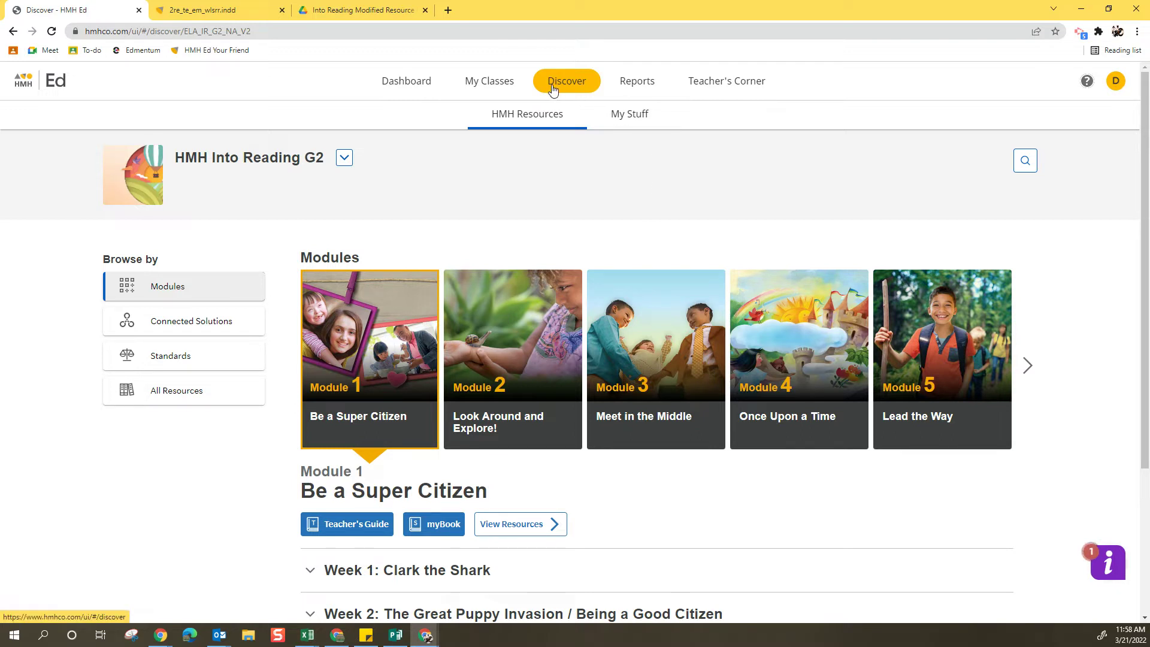
# Step: In My Stuff, create a new custom lesson titled '*Resource materials'
pyautogui.click(635, 120)
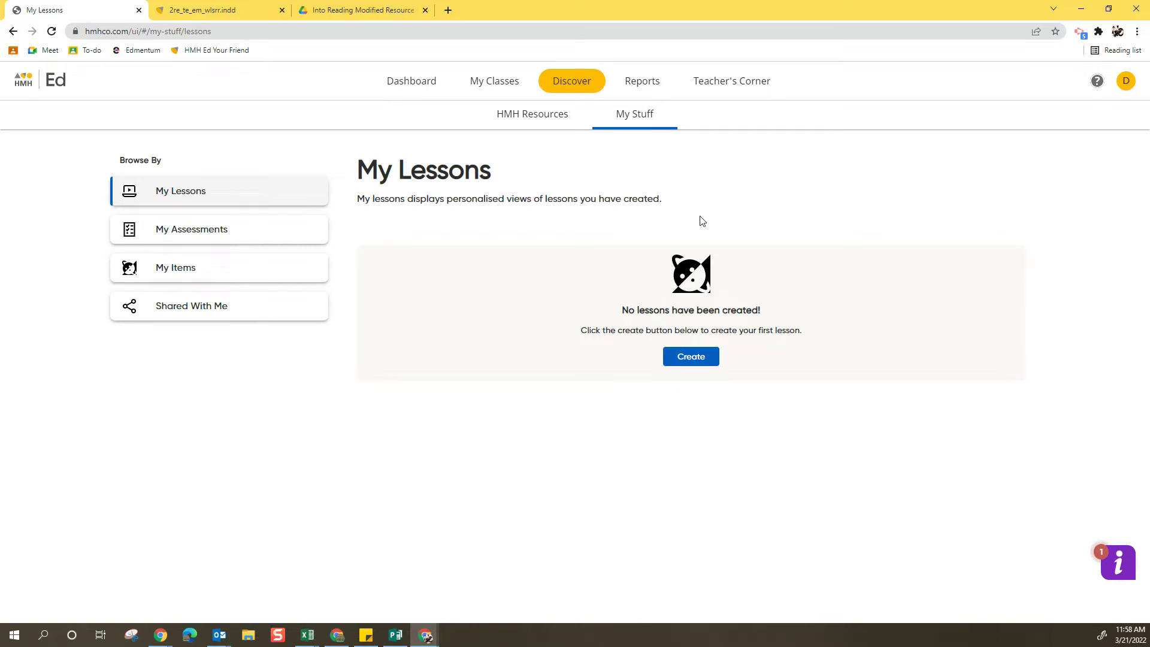
pyautogui.click(687, 362)
pyautogui.click(486, 296)
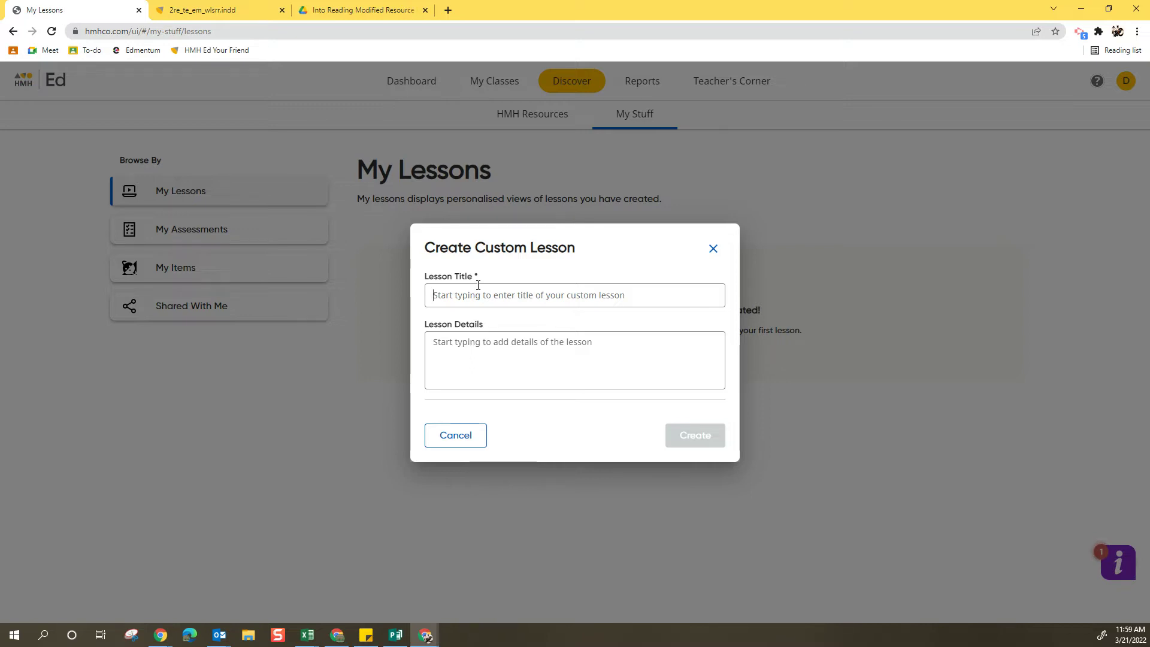
pyautogui.write('*Reso')
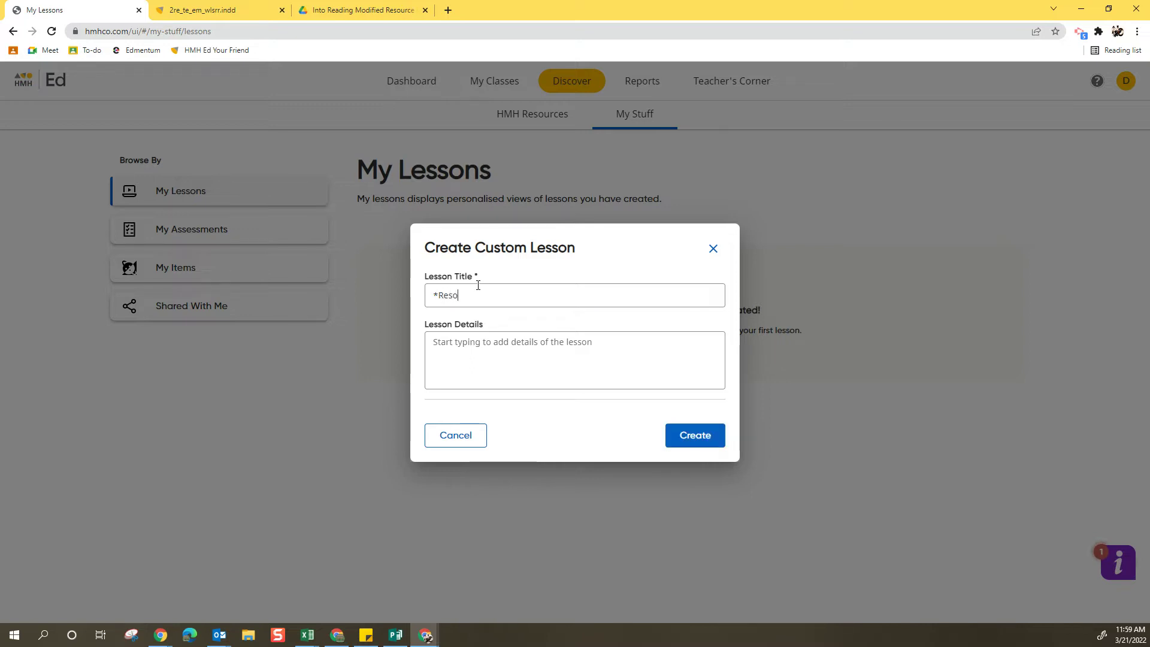
pyautogui.write('urce materials')
pyautogui.click(435, 296)
pyautogui.moveTo(440, 296); pyautogui.dragTo(432, 296)
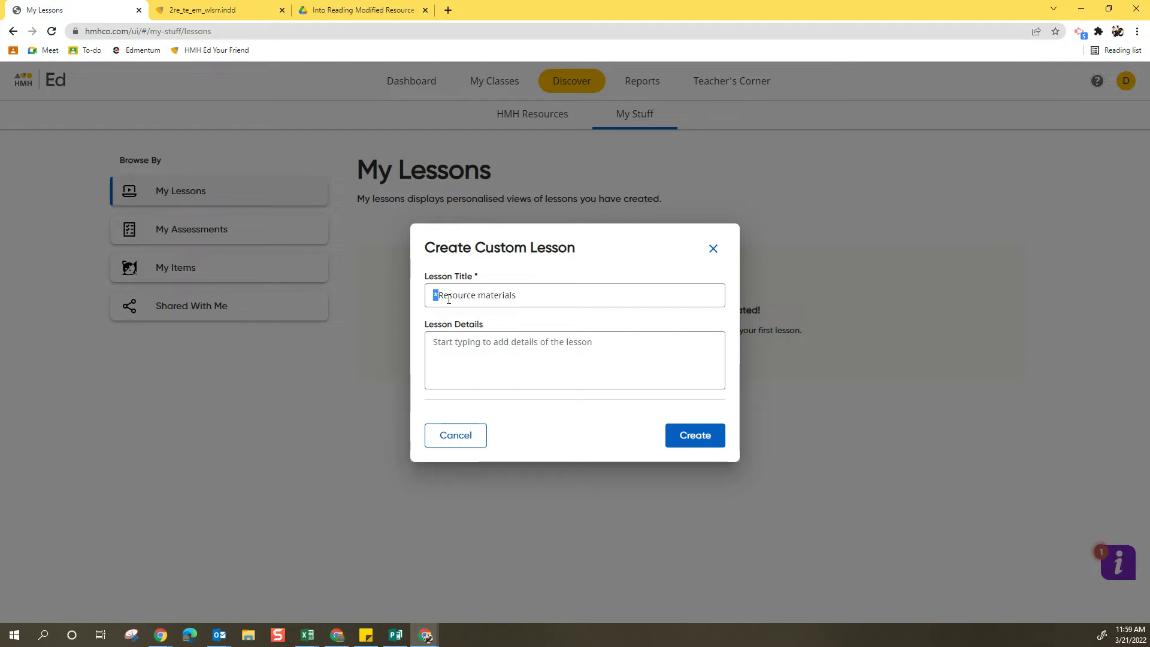
pyautogui.click(494, 363)
pyautogui.click(713, 441)
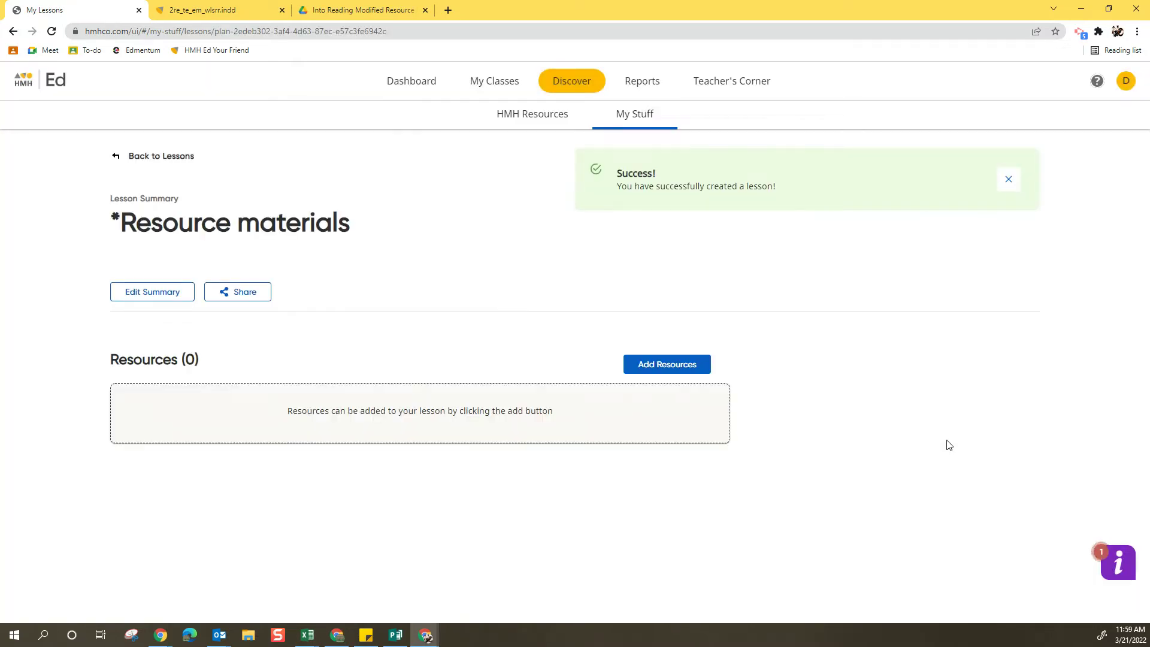
# Step: Search 'start right reader word lists' and add the Start Right Reader Word Lists PDF to *Resource materials
pyautogui.click(666, 368)
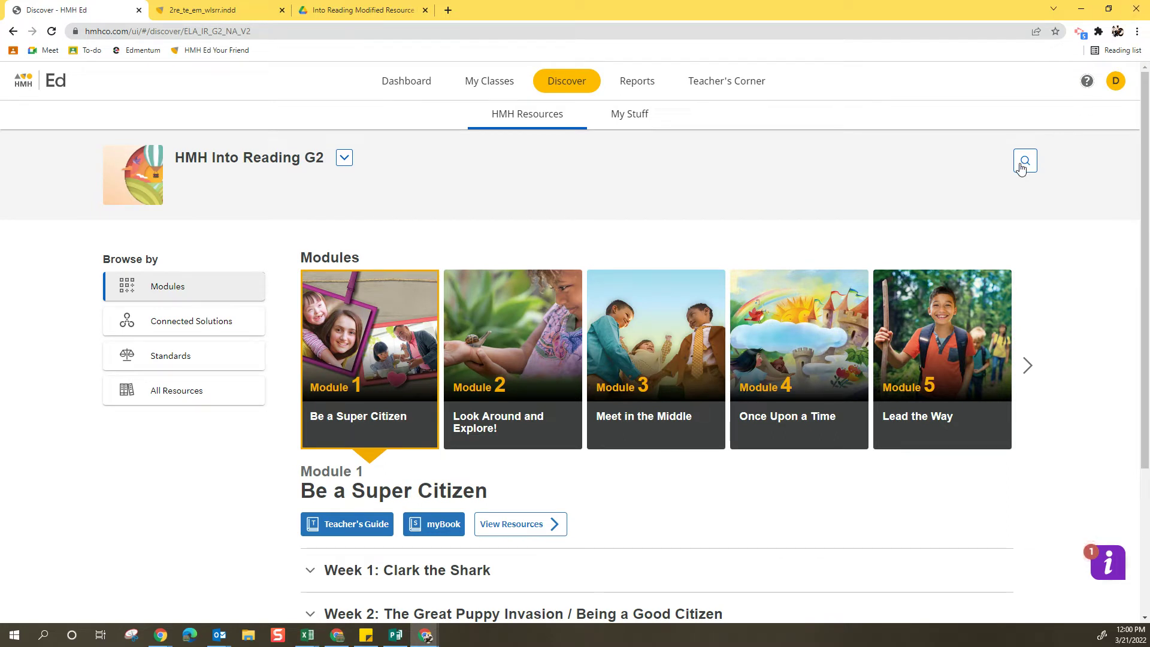
pyautogui.click(1022, 170)
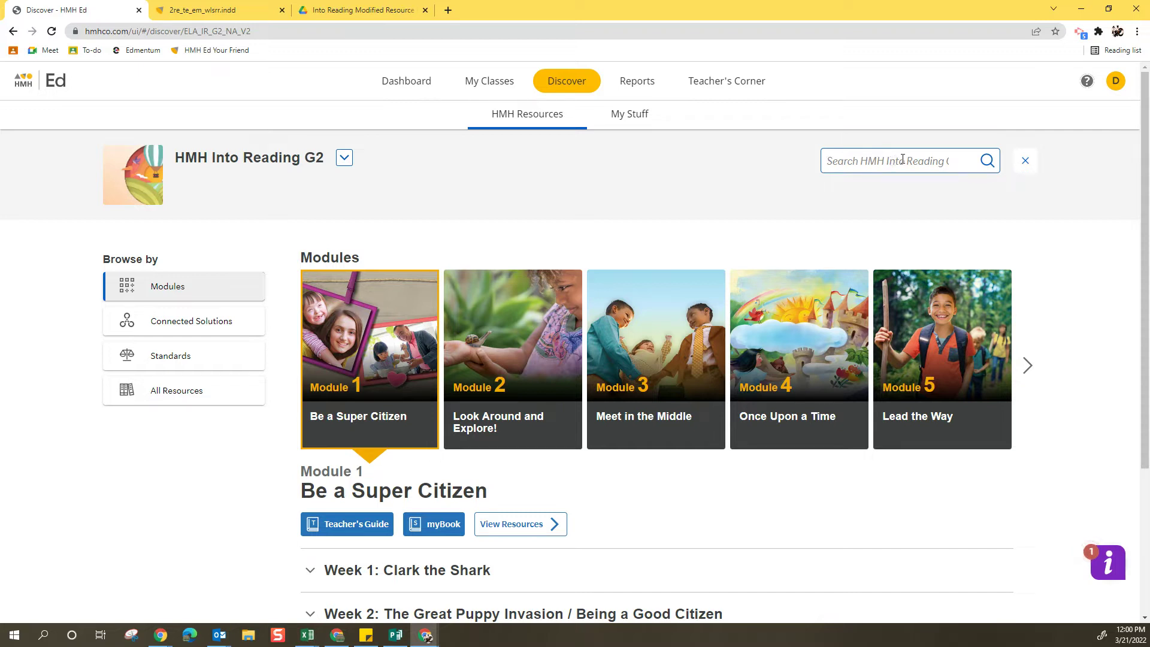
pyautogui.write('start right reader')
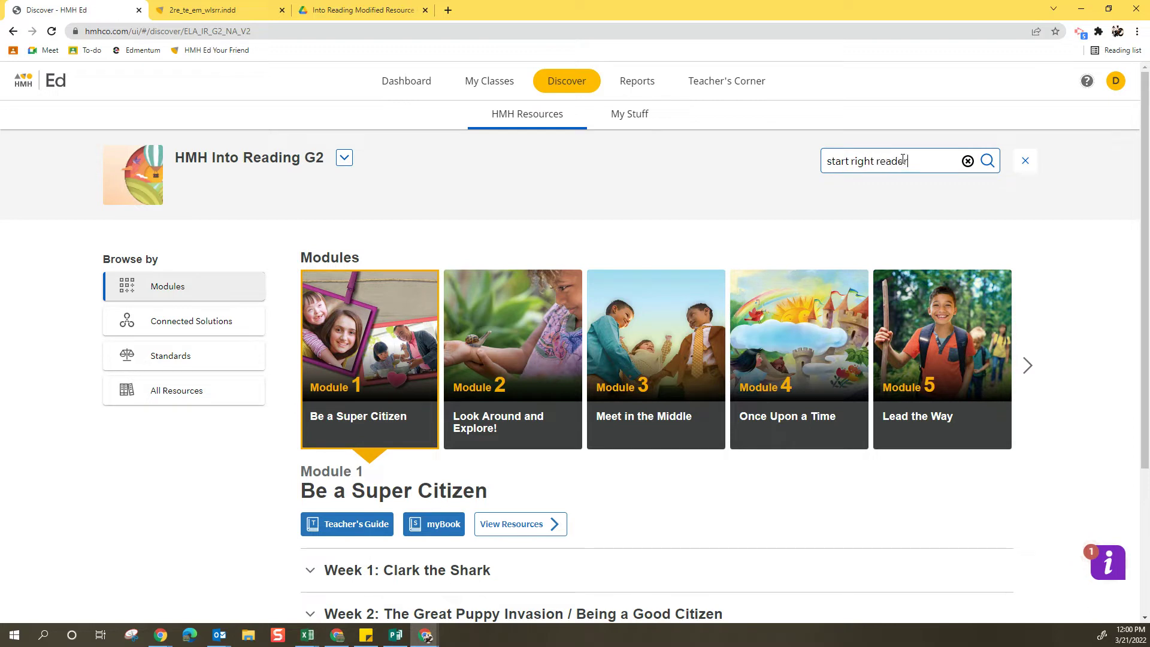
pyautogui.write(' word lists')
pyautogui.press('Return')
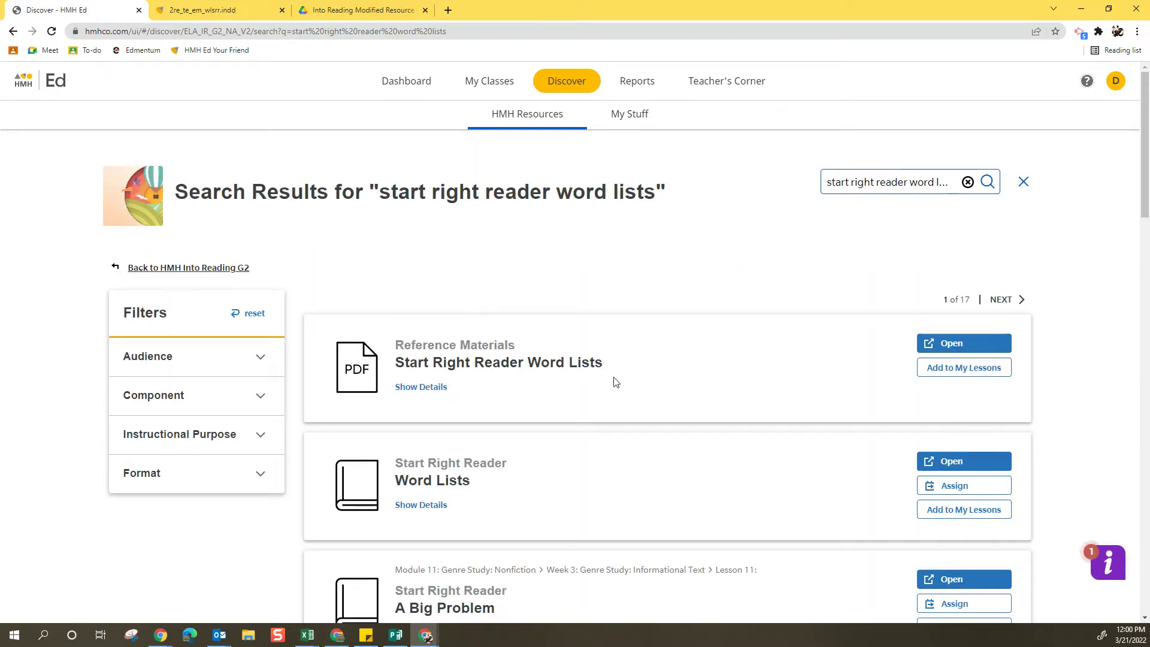
pyautogui.click(963, 369)
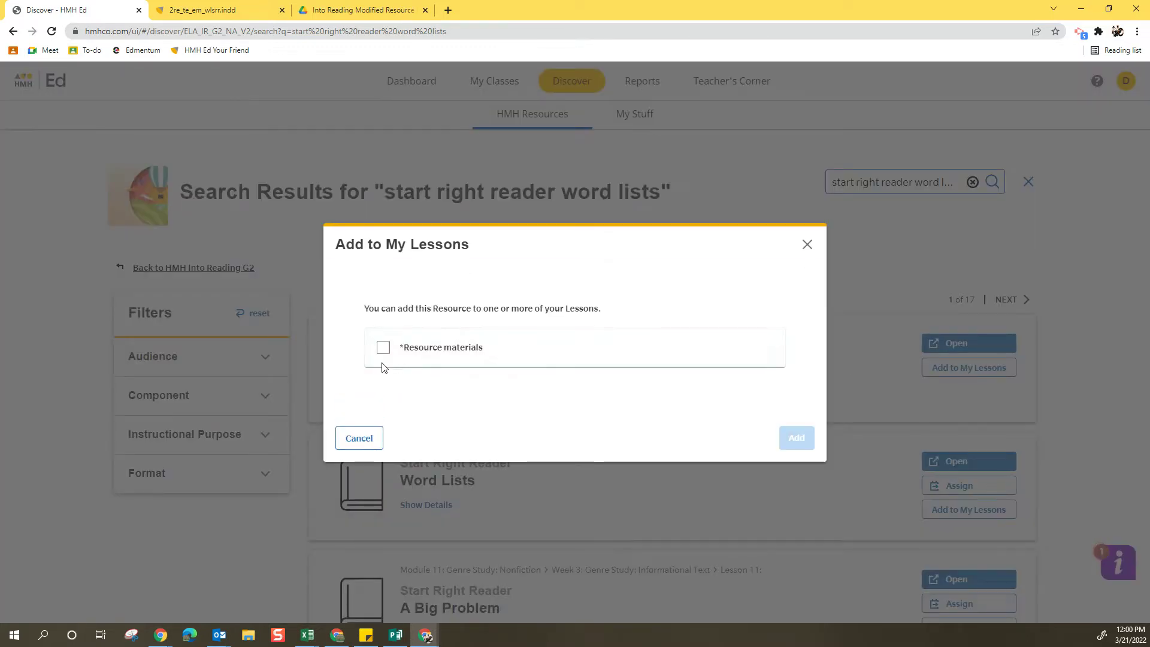
pyautogui.click(383, 350)
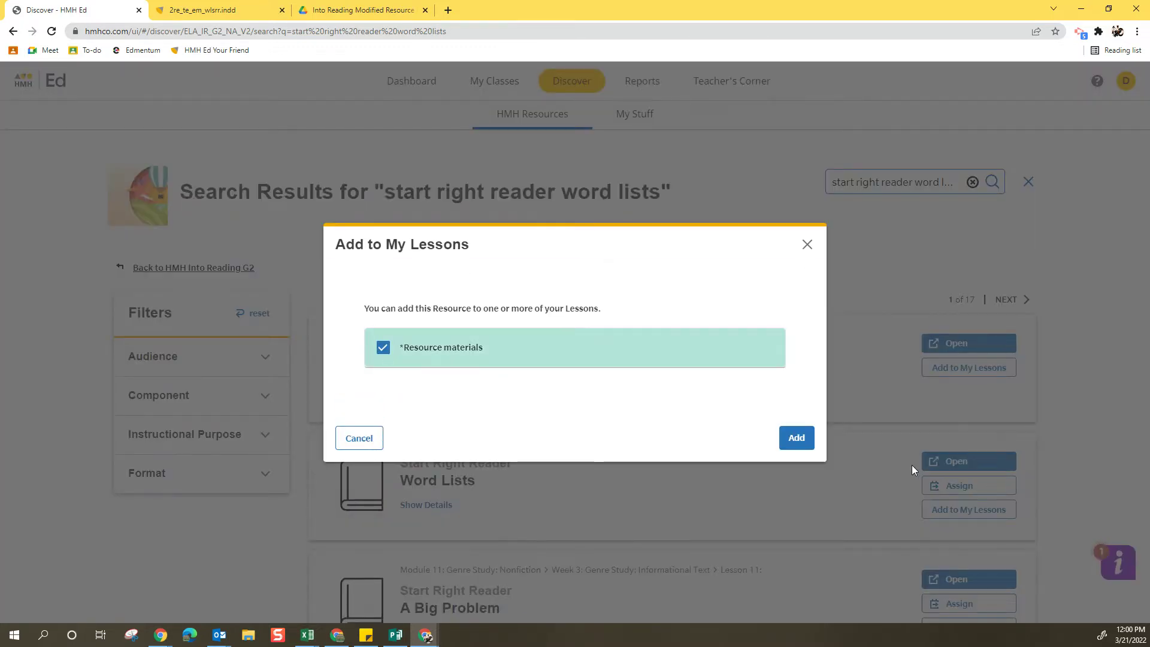
pyautogui.click(796, 450)
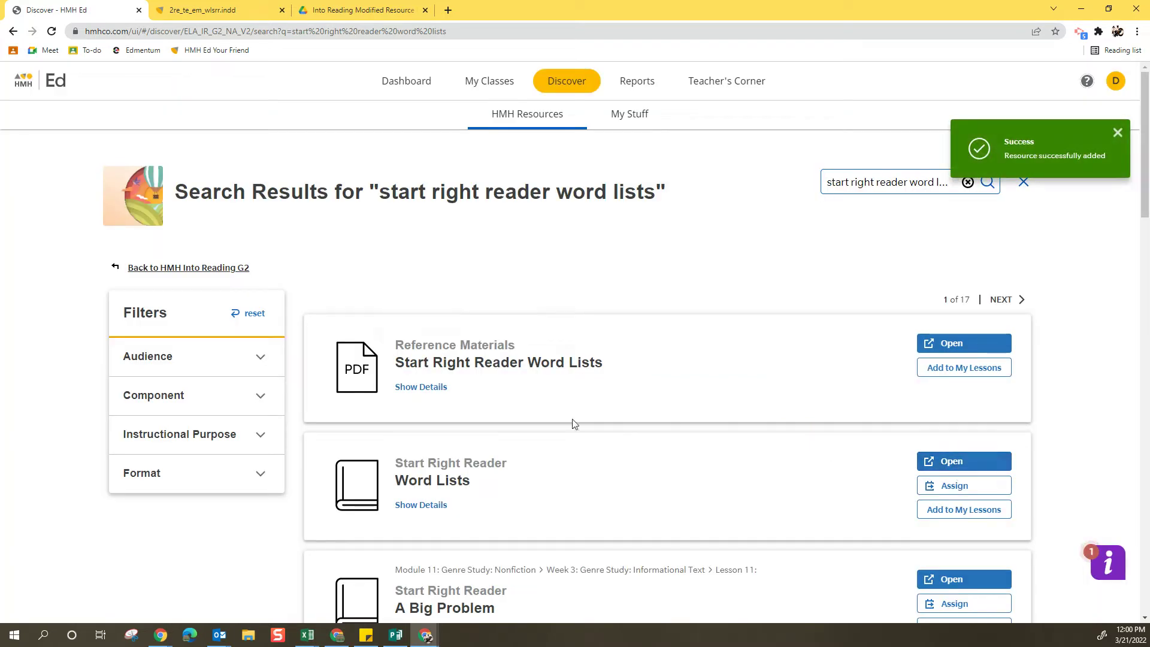
# Step: Add the Word Lists reader to the *Resource materials lesson as well
pyautogui.scroll(-1, 574, 423)
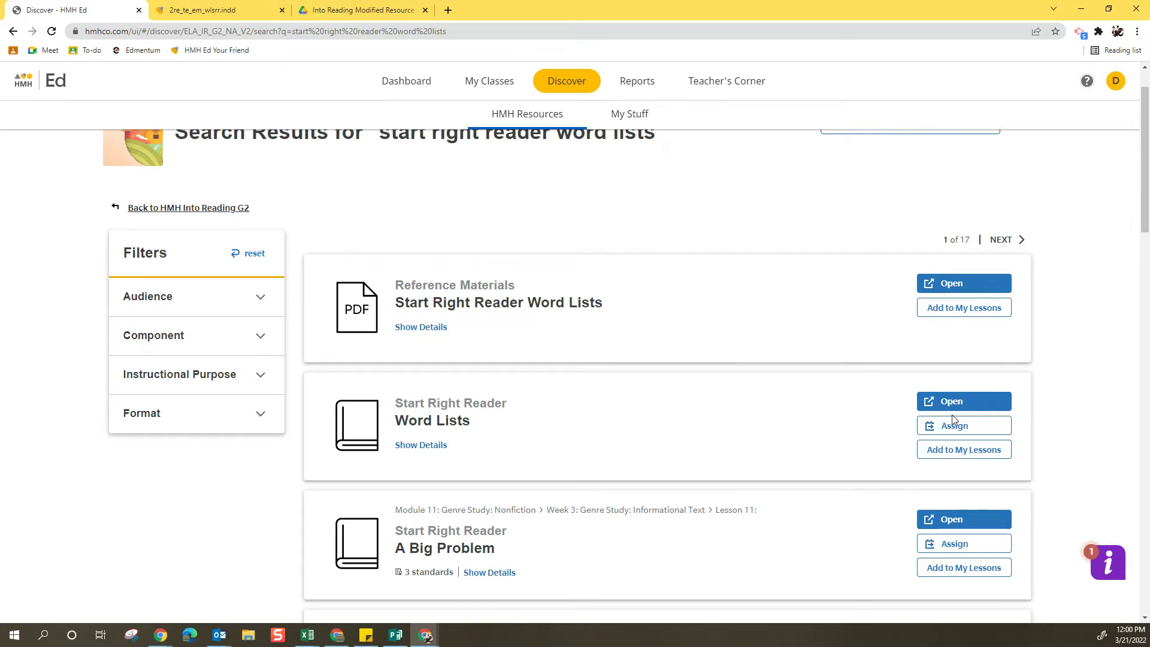
pyautogui.click(948, 455)
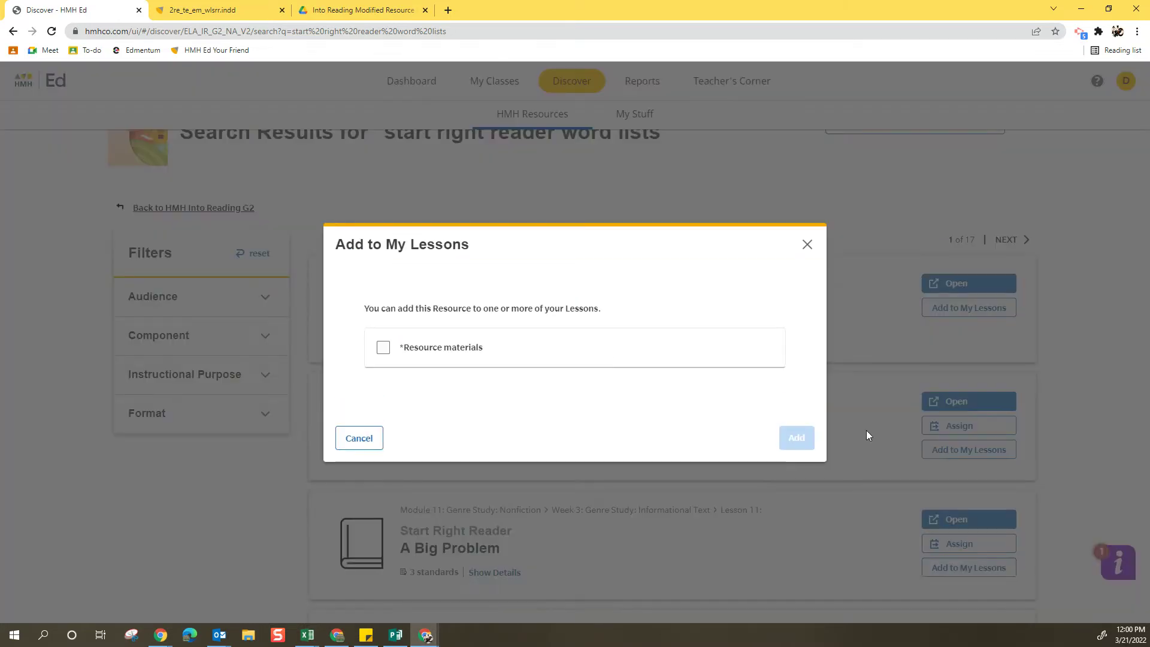
pyautogui.click(398, 350)
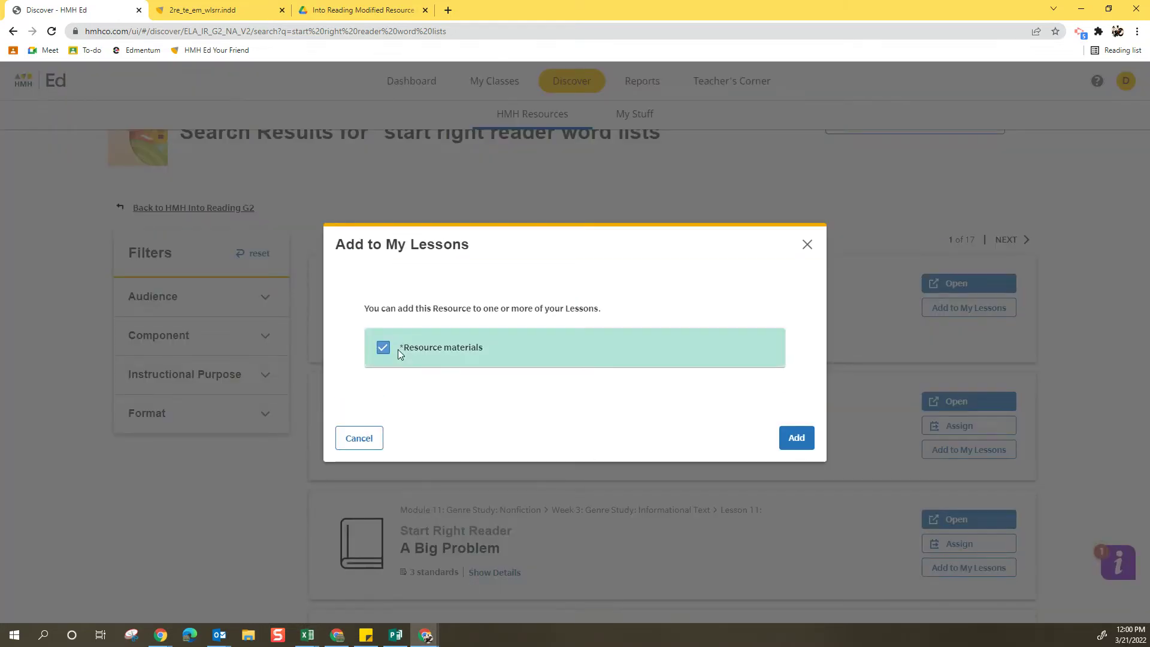
pyautogui.click(796, 438)
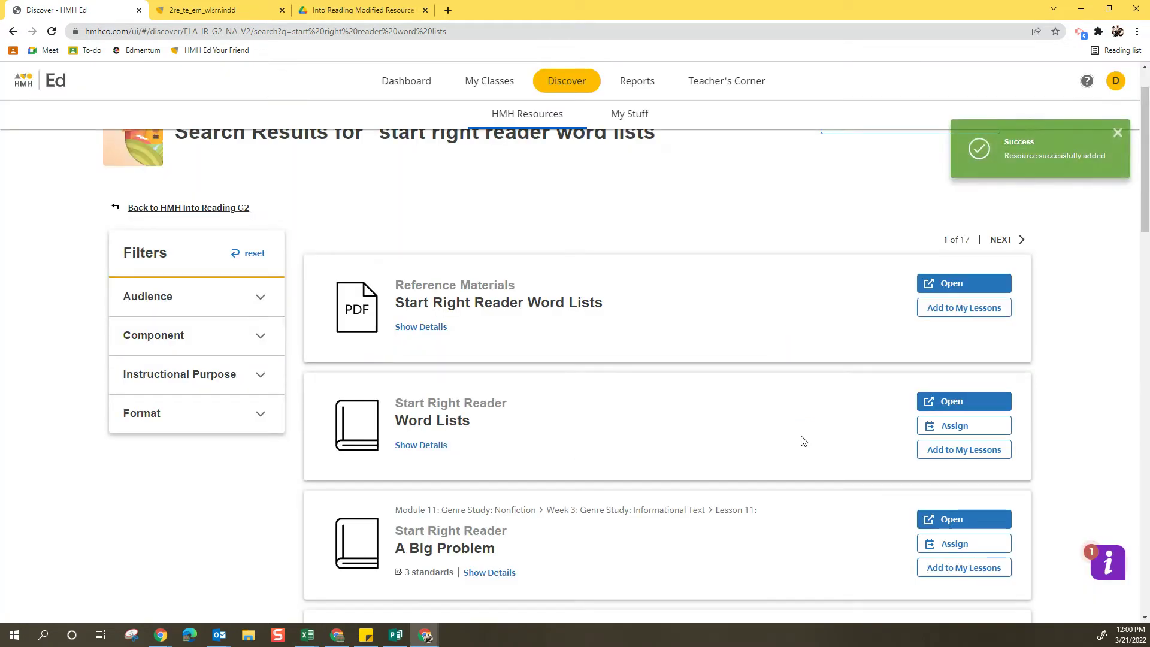
pyautogui.scroll(1, 804, 441)
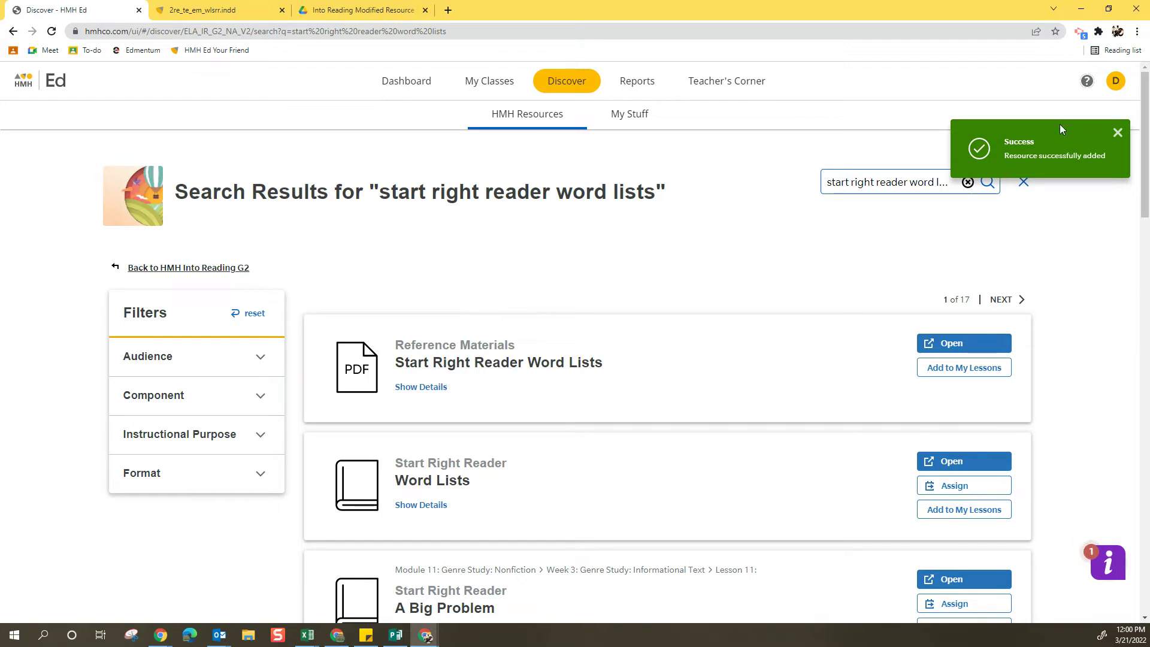
# Step: Dismiss the success notice, search for 'readers' theater', and look through the results
pyautogui.click(1118, 133)
pyautogui.click(967, 182)
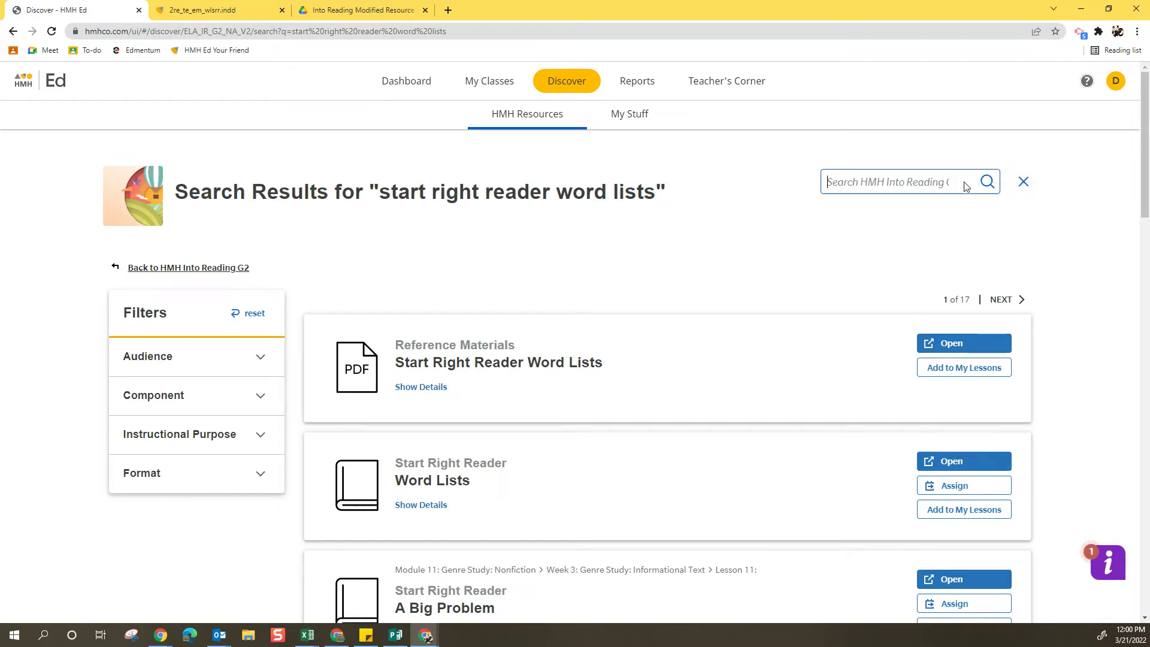
pyautogui.write("reader's t")
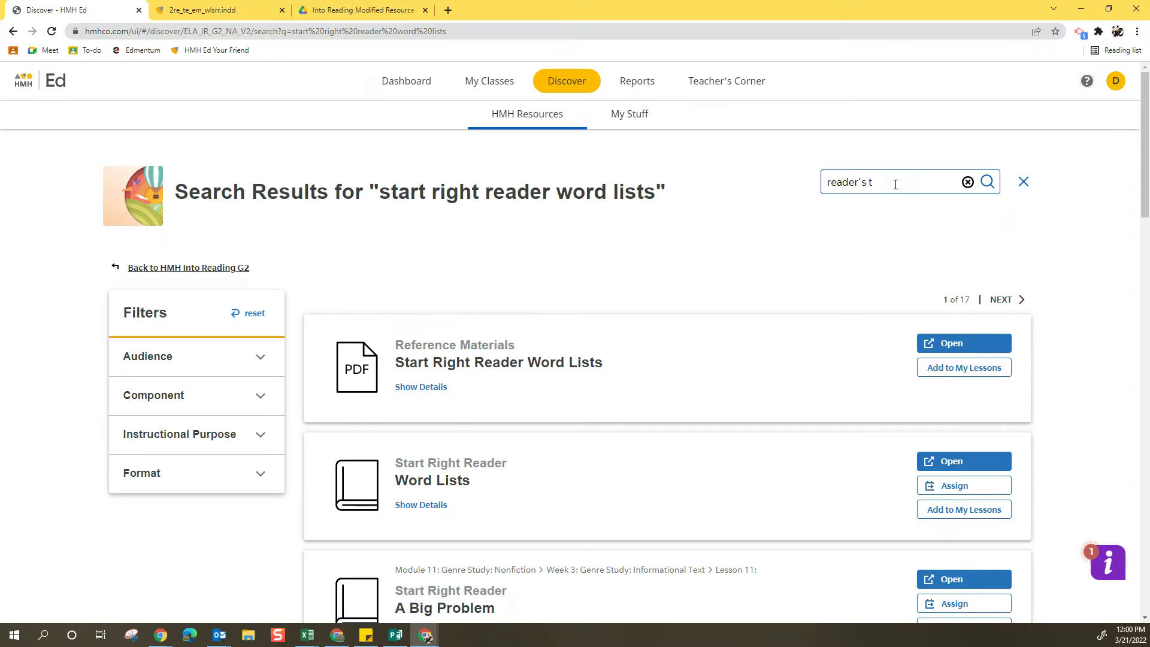
pyautogui.press('BackSpace')
pyautogui.press('BackSpace')
pyautogui.press('BackSpace')
pyautogui.write("s' theater")
pyautogui.press('Return')
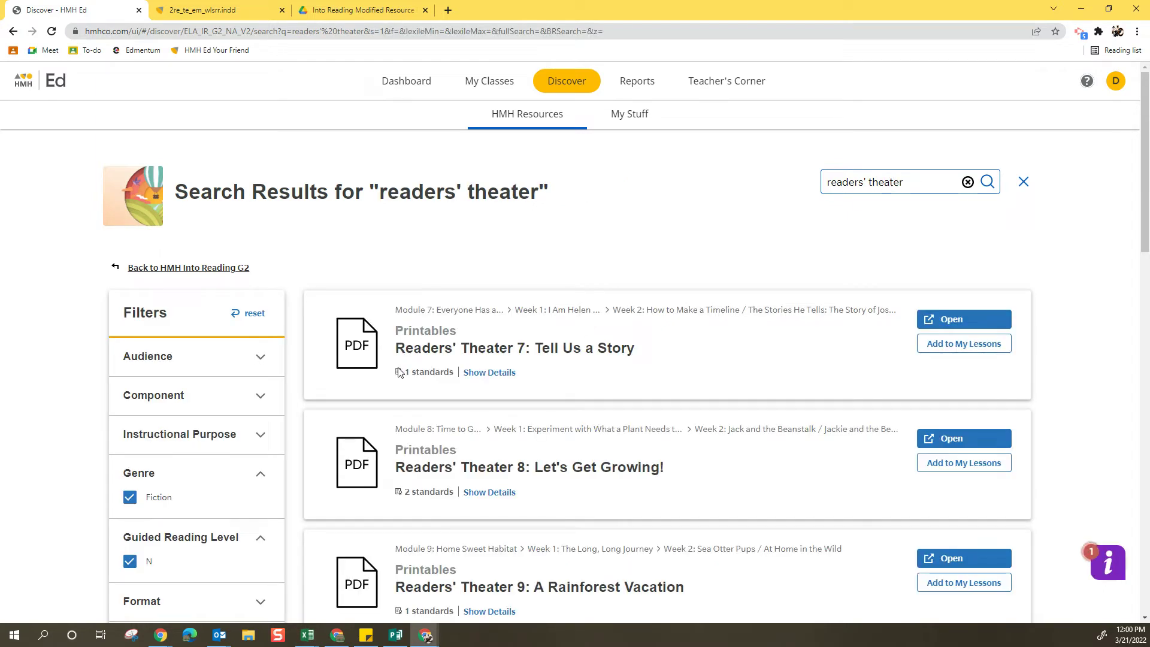
pyautogui.scroll(-8, 462, 527)
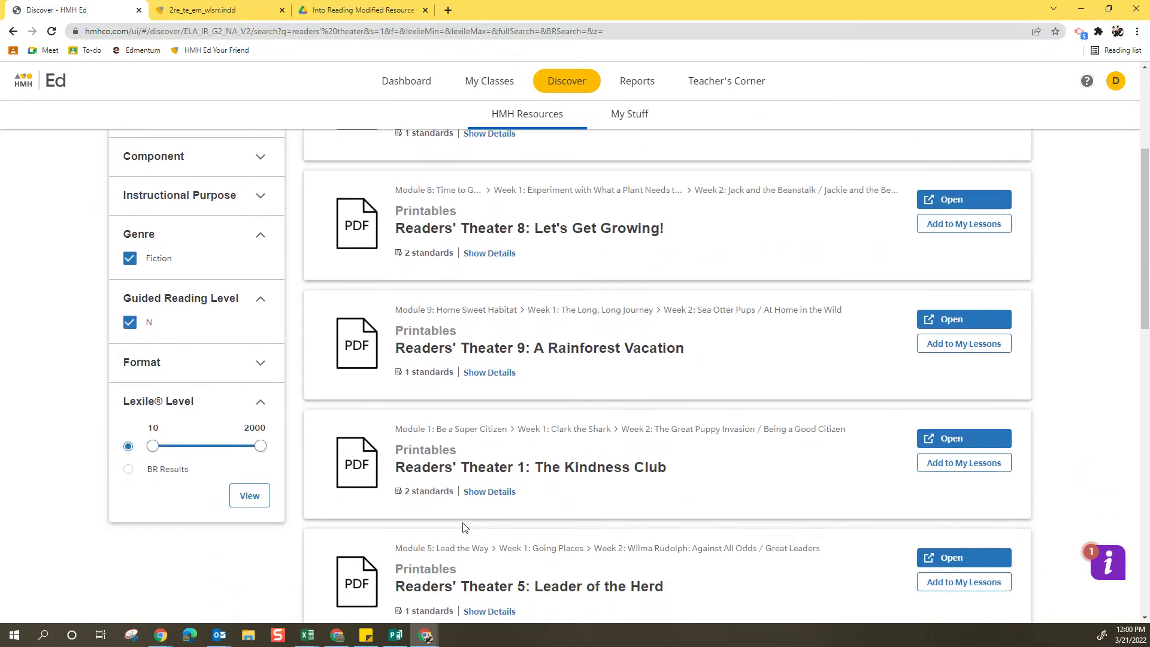
pyautogui.scroll(-7, 464, 527)
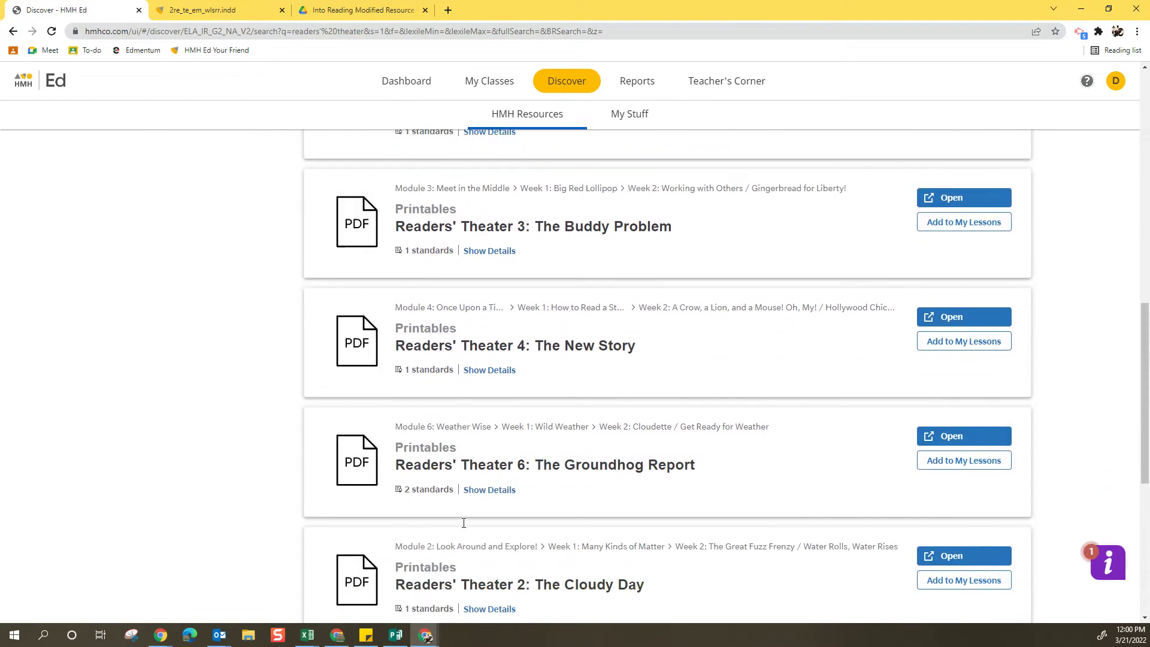
pyautogui.scroll(-2, 463, 528)
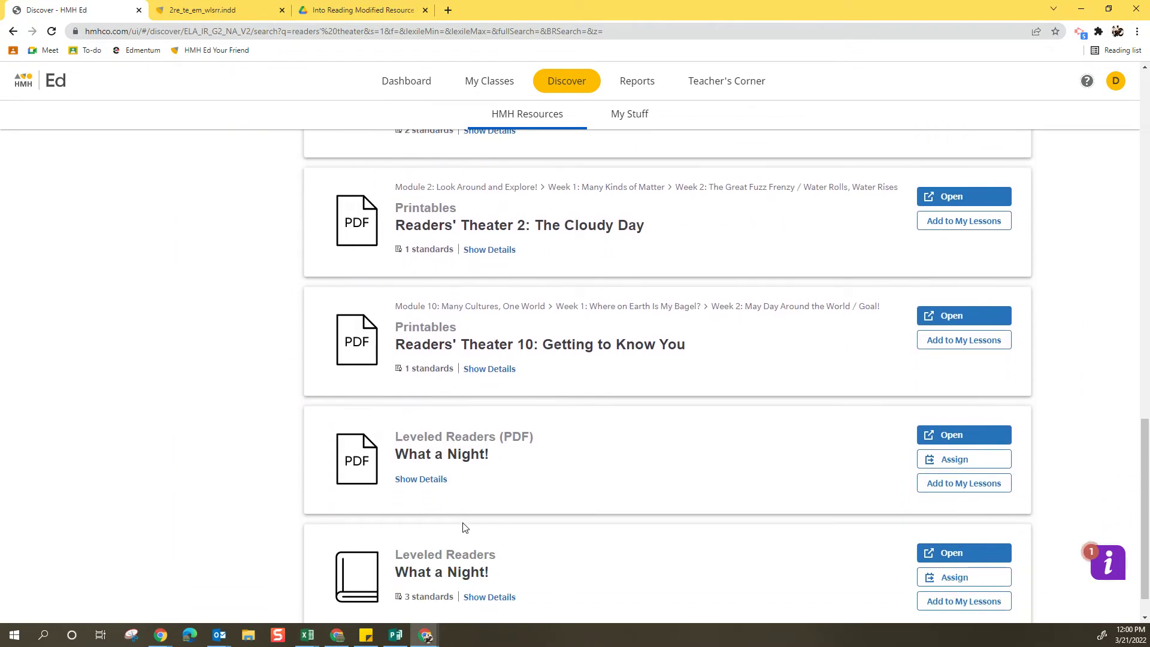
pyautogui.scroll(8, 463, 527)
pyautogui.scroll(9, 463, 527)
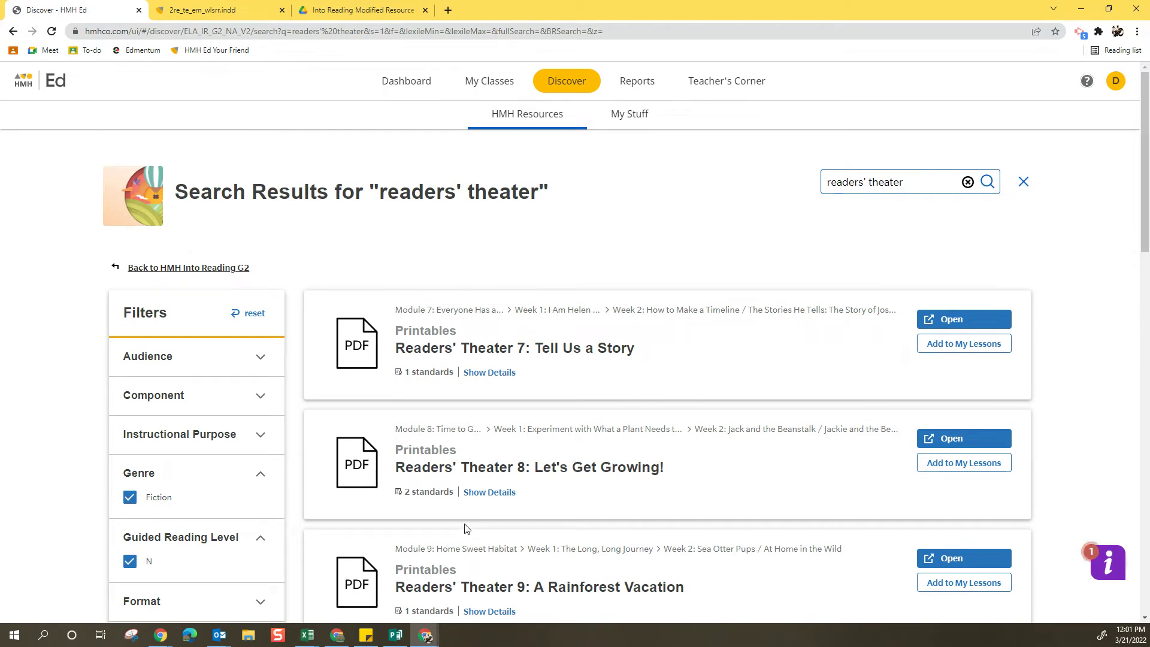
# Step: Return to the HMH Into Reading G2 home and browse All Resources by featured category
pyautogui.click(576, 85)
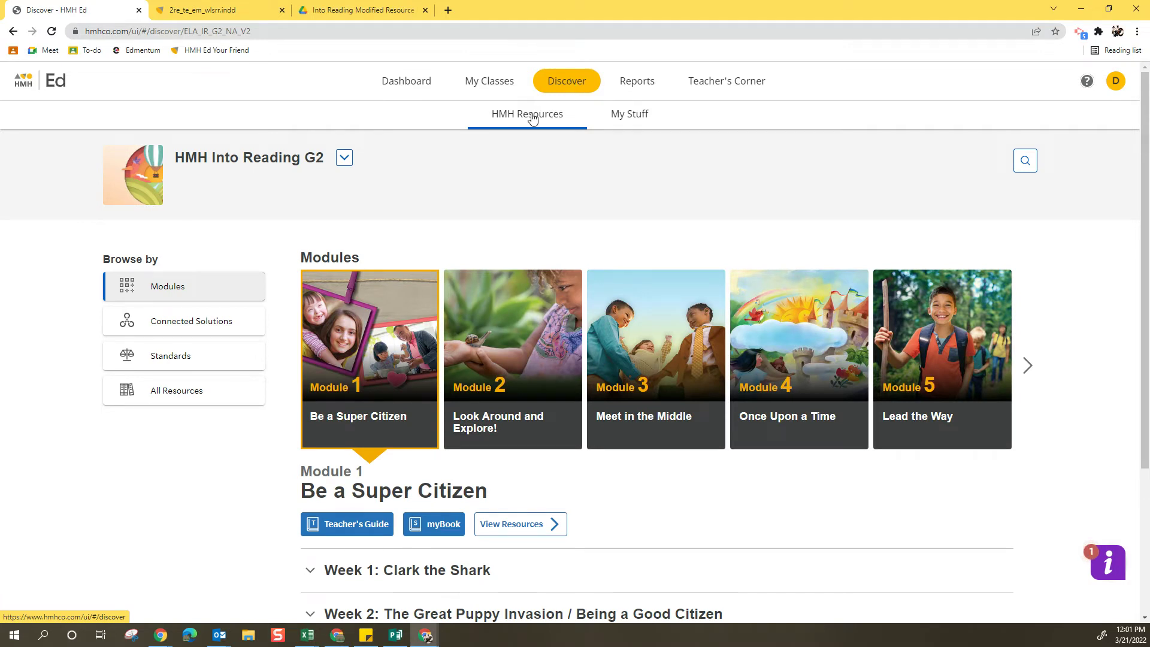
pyautogui.click(174, 395)
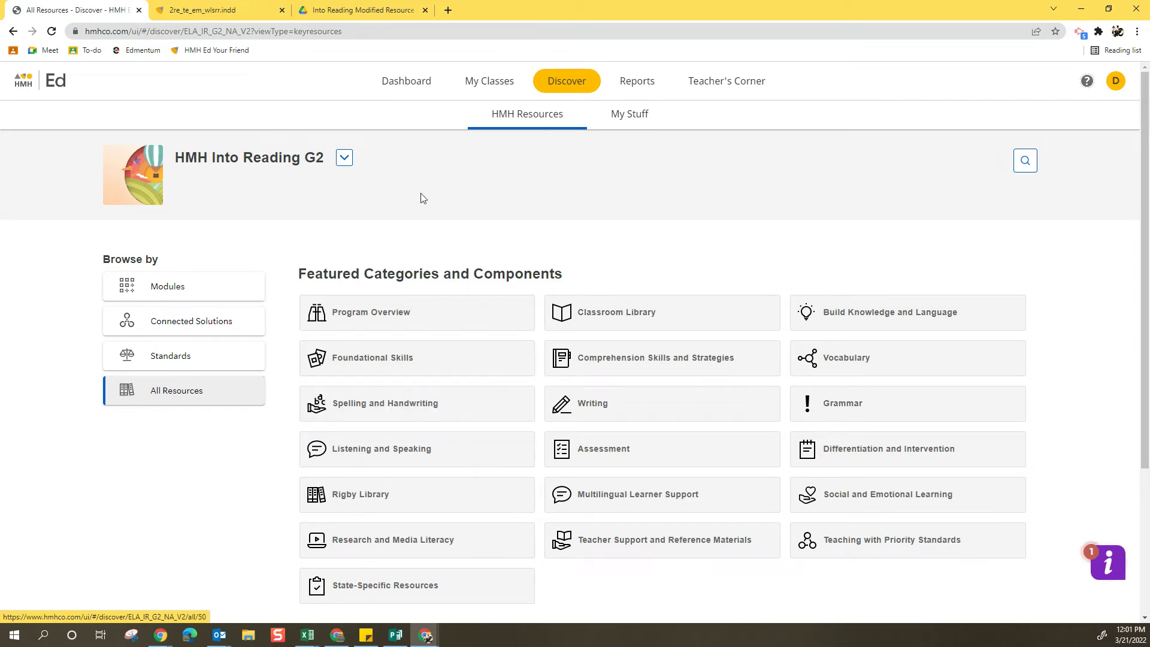
pyautogui.click(367, 11)
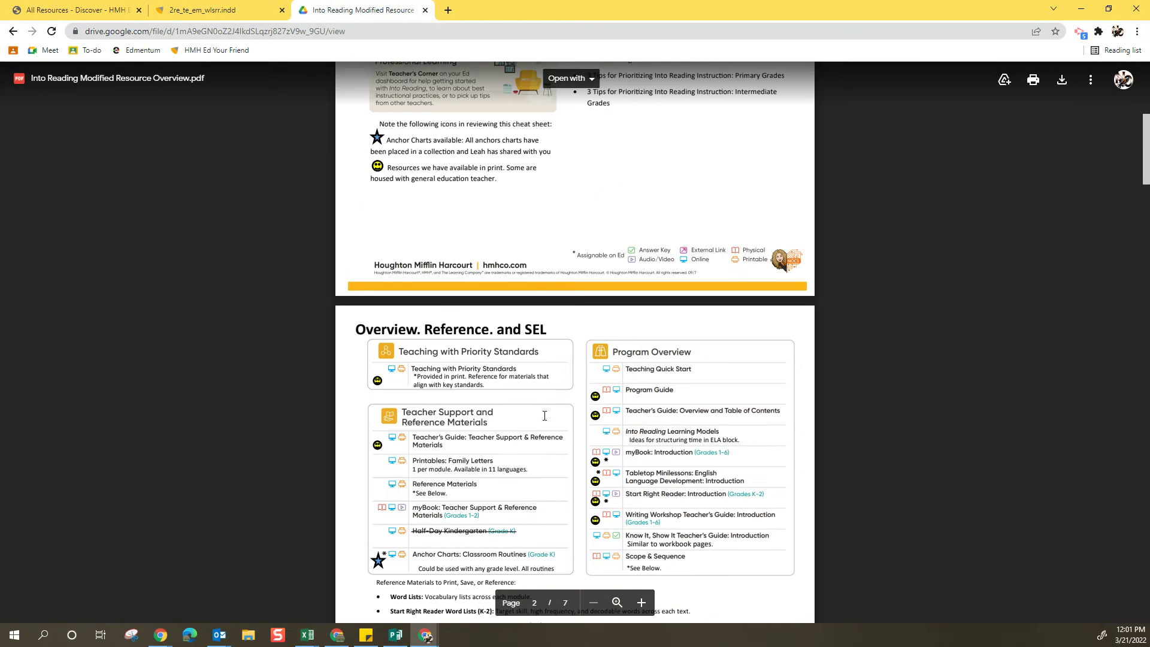
# Step: Scroll the Into Reading Modified Resource Overview PDF down to page 4's Reading Literature chart
pyautogui.scroll(10, 544, 416)
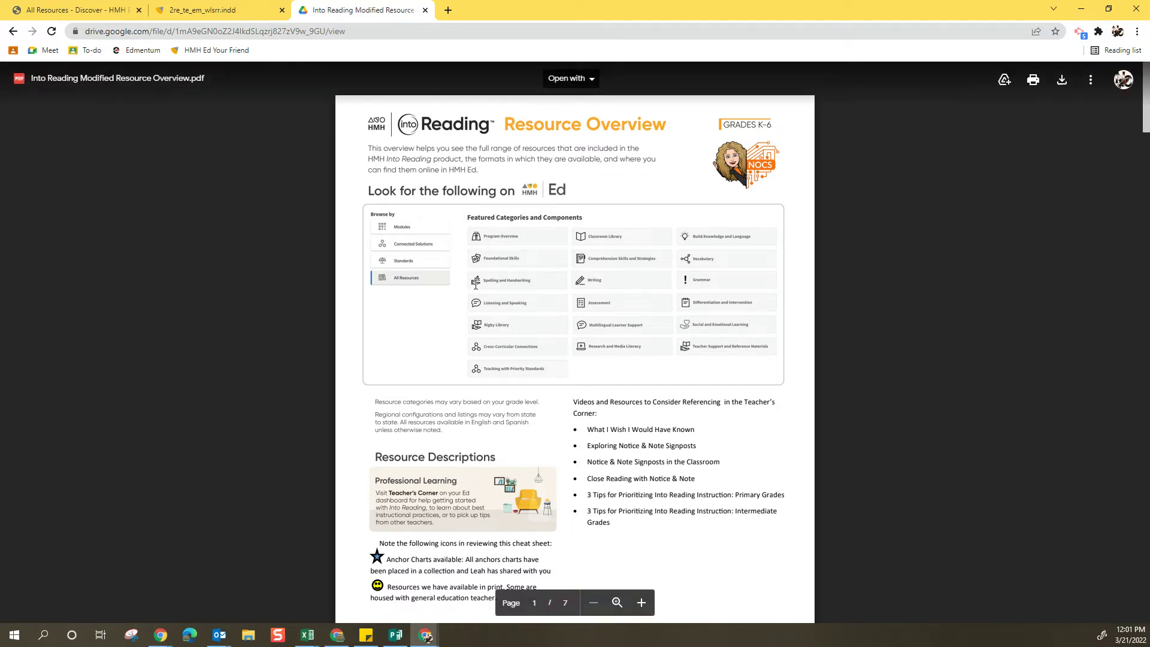
pyautogui.scroll(-10, 692, 351)
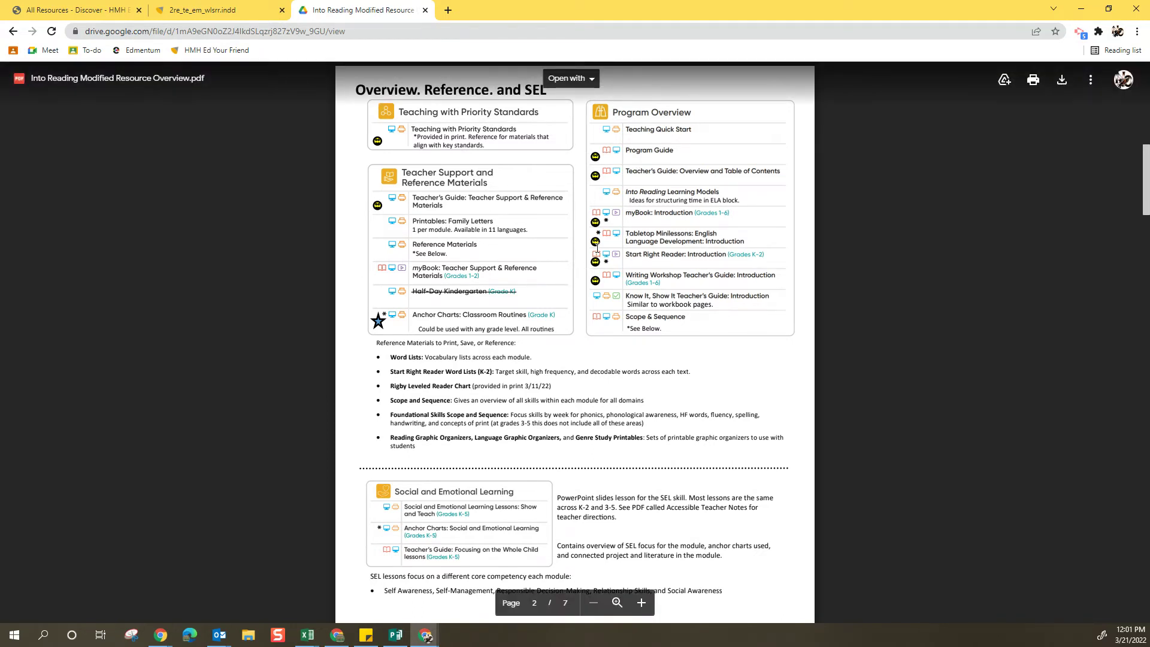
pyautogui.scroll(-10, 597, 247)
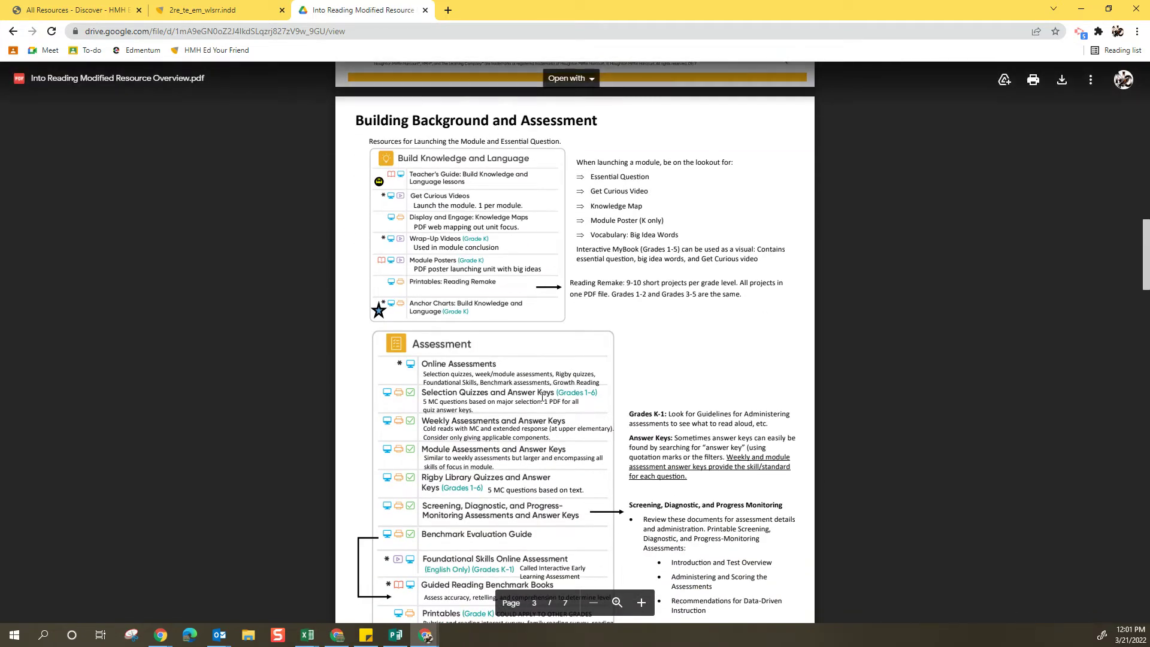
pyautogui.scroll(-9, 542, 397)
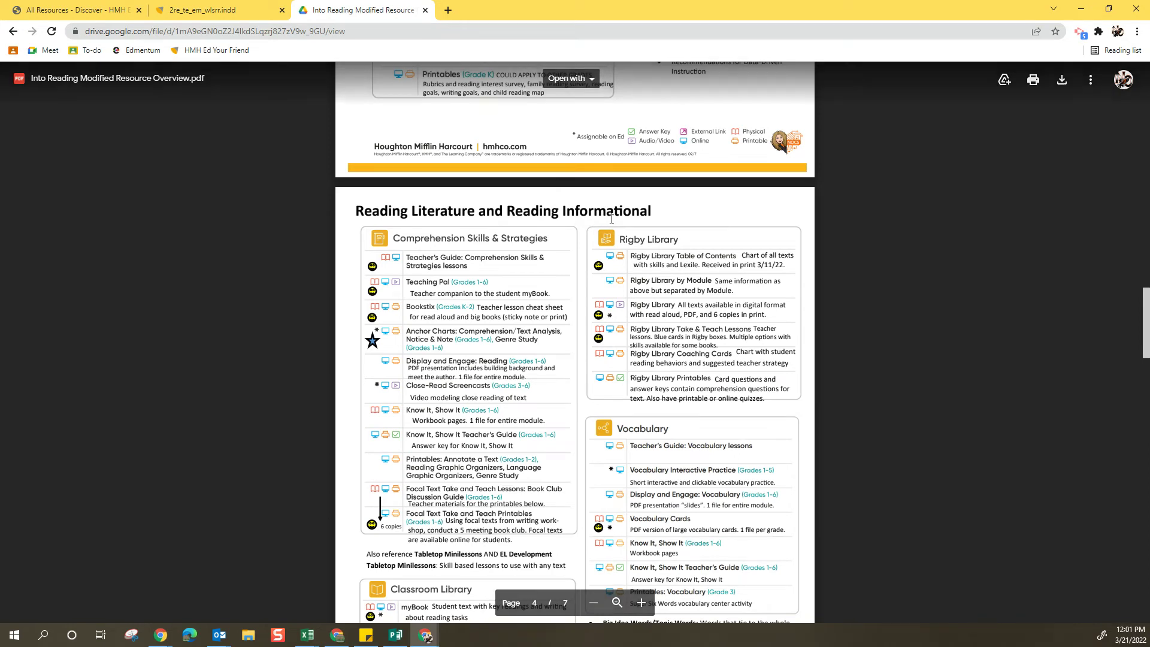
pyautogui.scroll(-2, 612, 218)
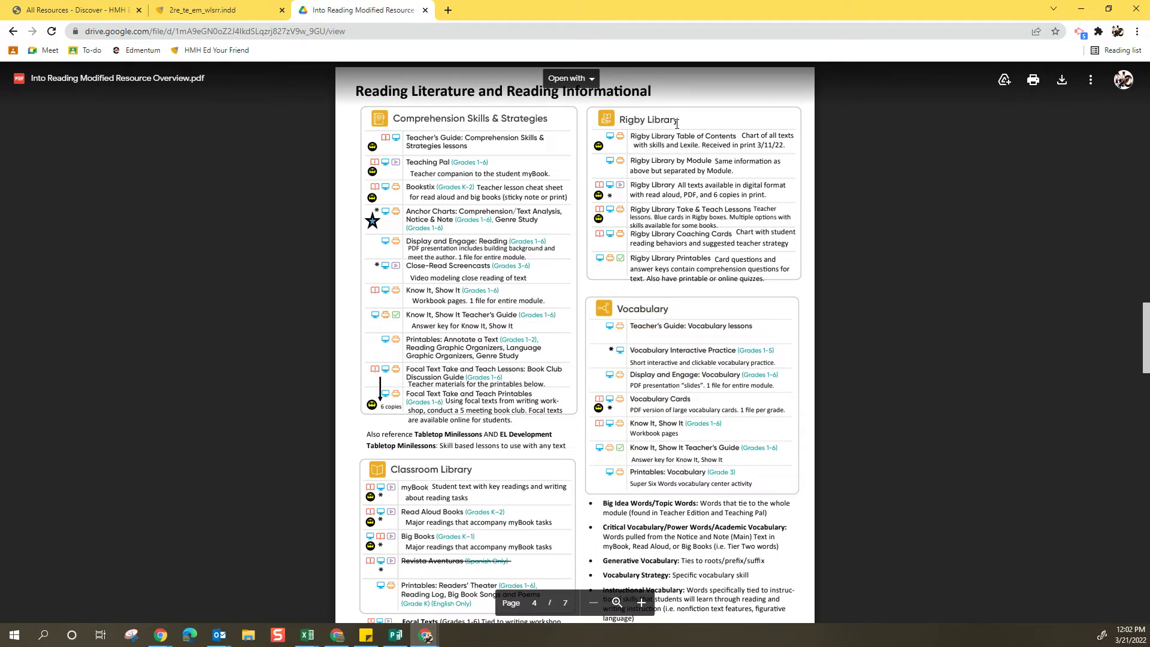
# Step: Browse Rigby Library, briefly filtering to Guided Reading Coaching Cards, then go back to HMH Into Reading G2
pyautogui.click(200, 12)
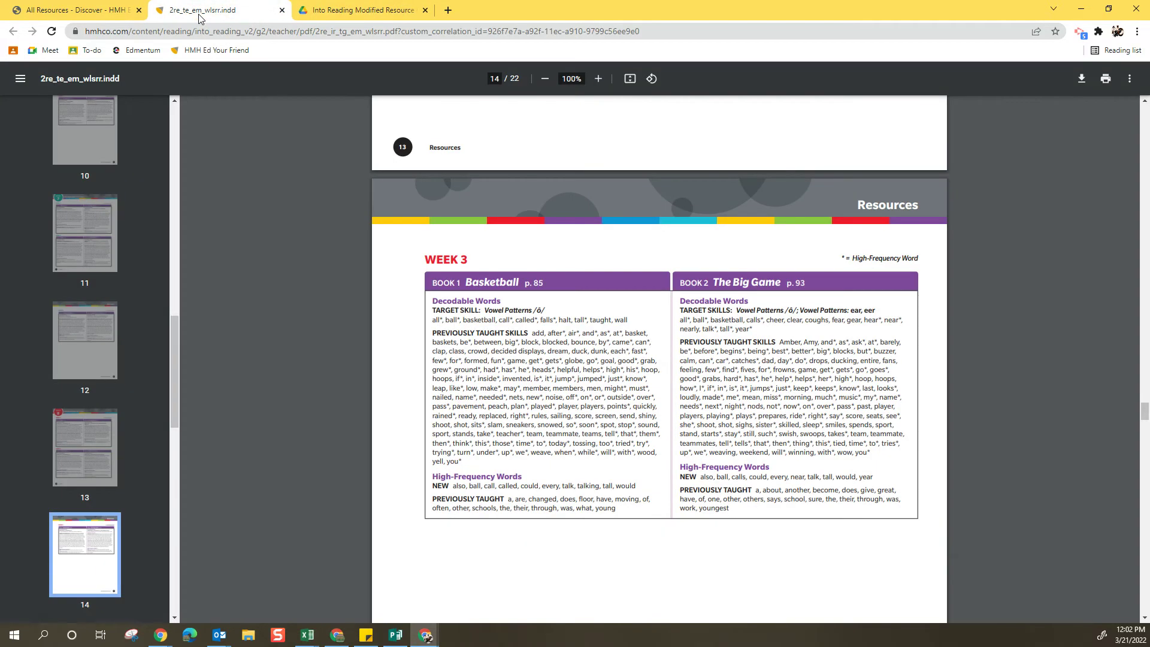
pyautogui.click(73, 8)
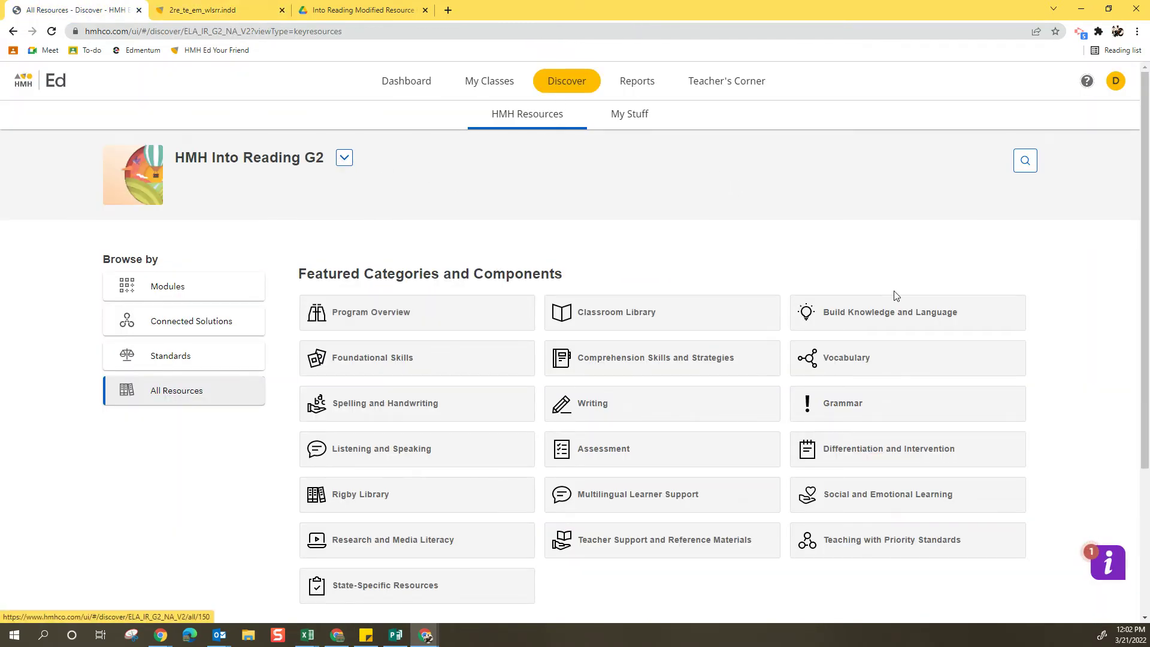
pyautogui.click(427, 495)
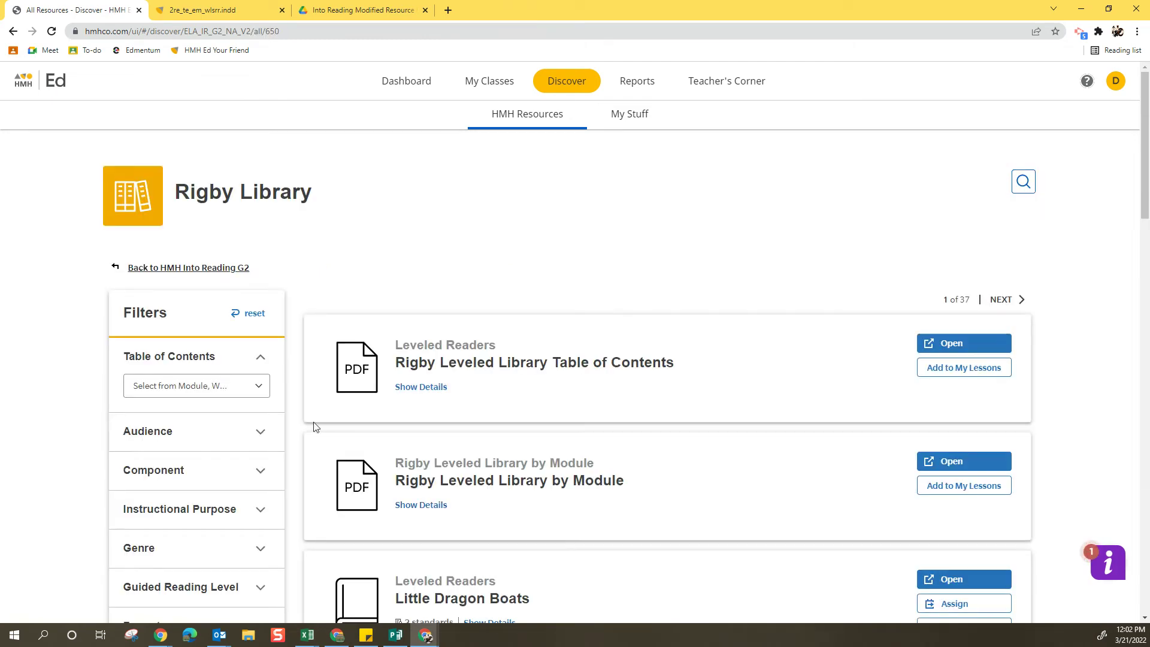
pyautogui.click(261, 472)
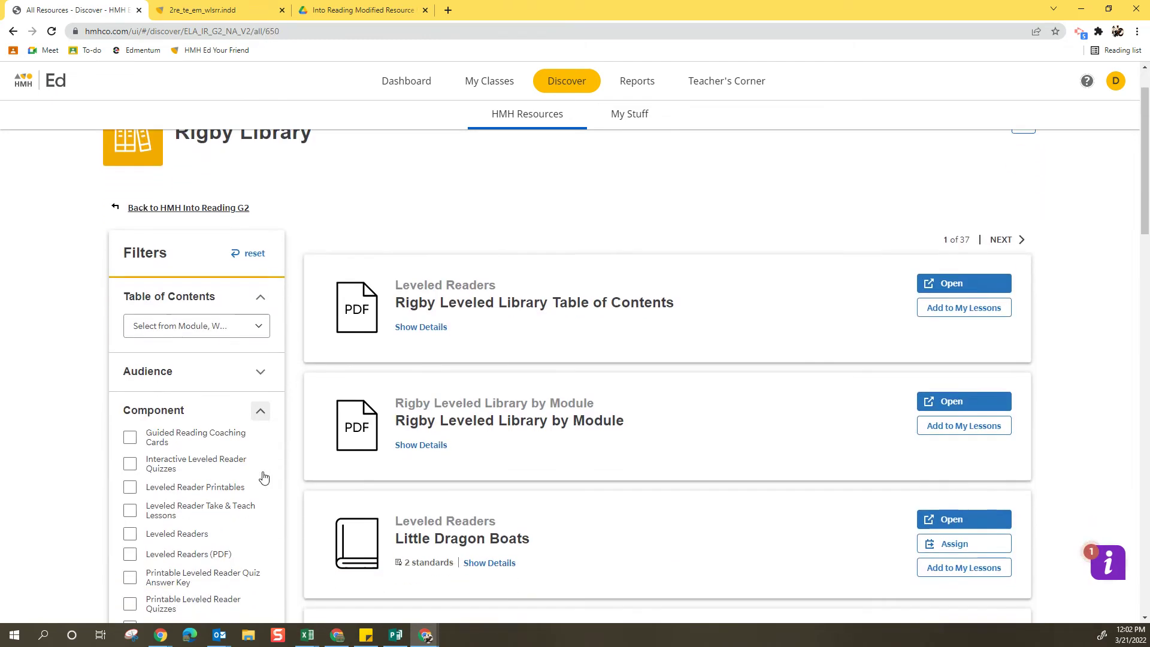
pyautogui.scroll(-2, 262, 478)
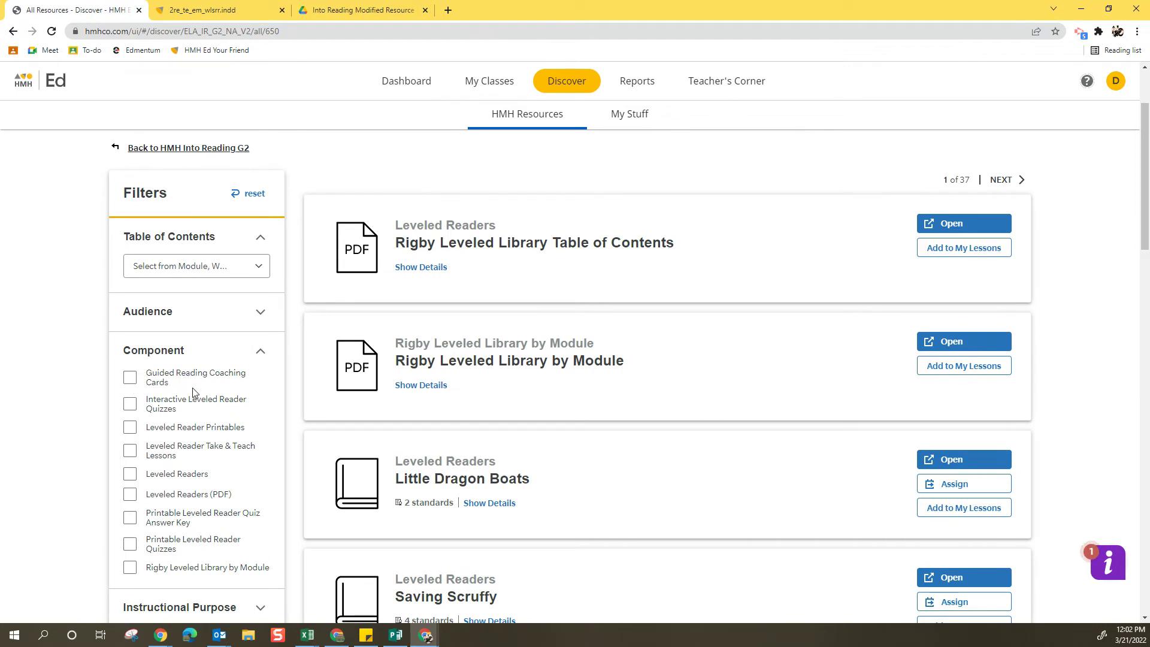
pyautogui.click(130, 377)
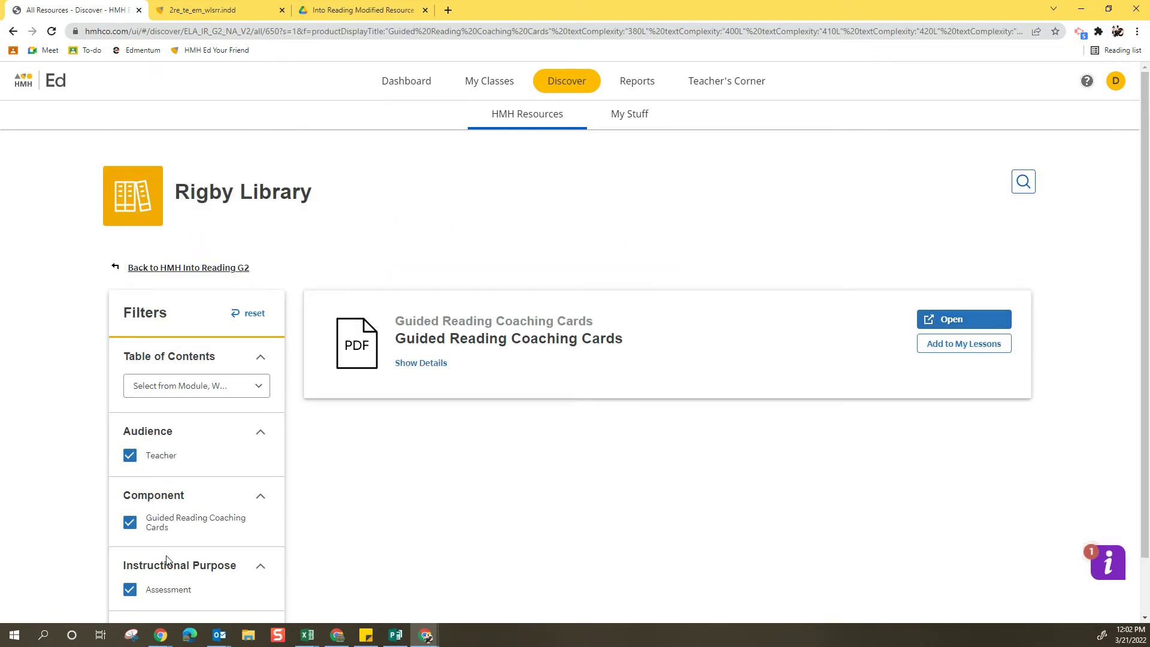
pyautogui.click(130, 522)
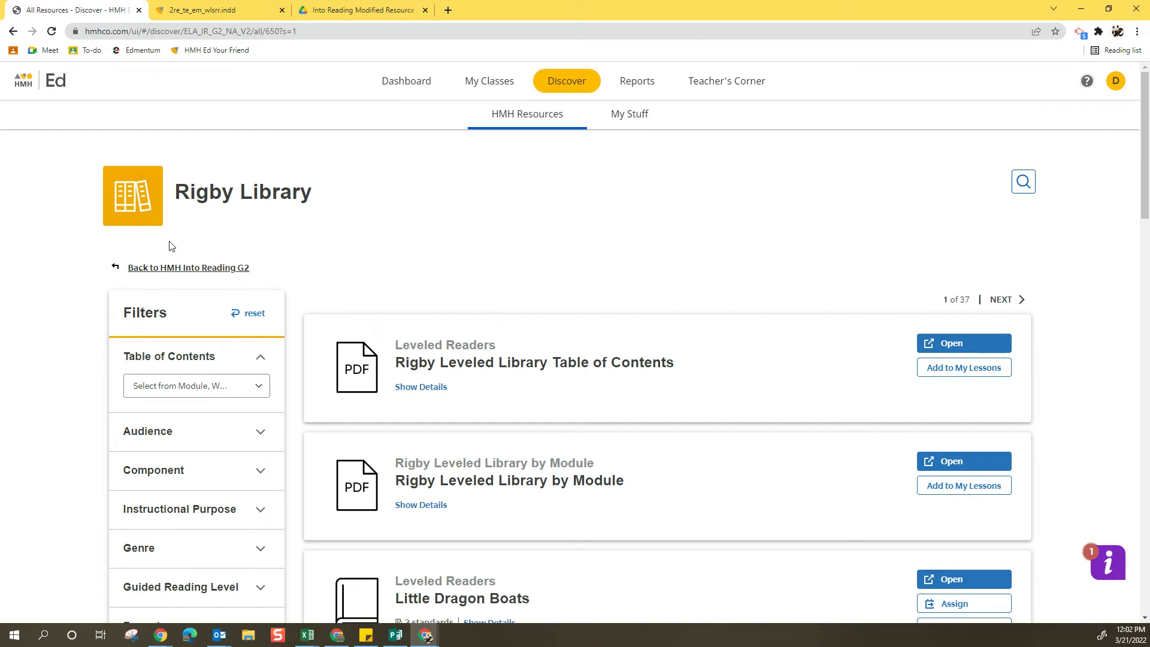
pyautogui.click(188, 267)
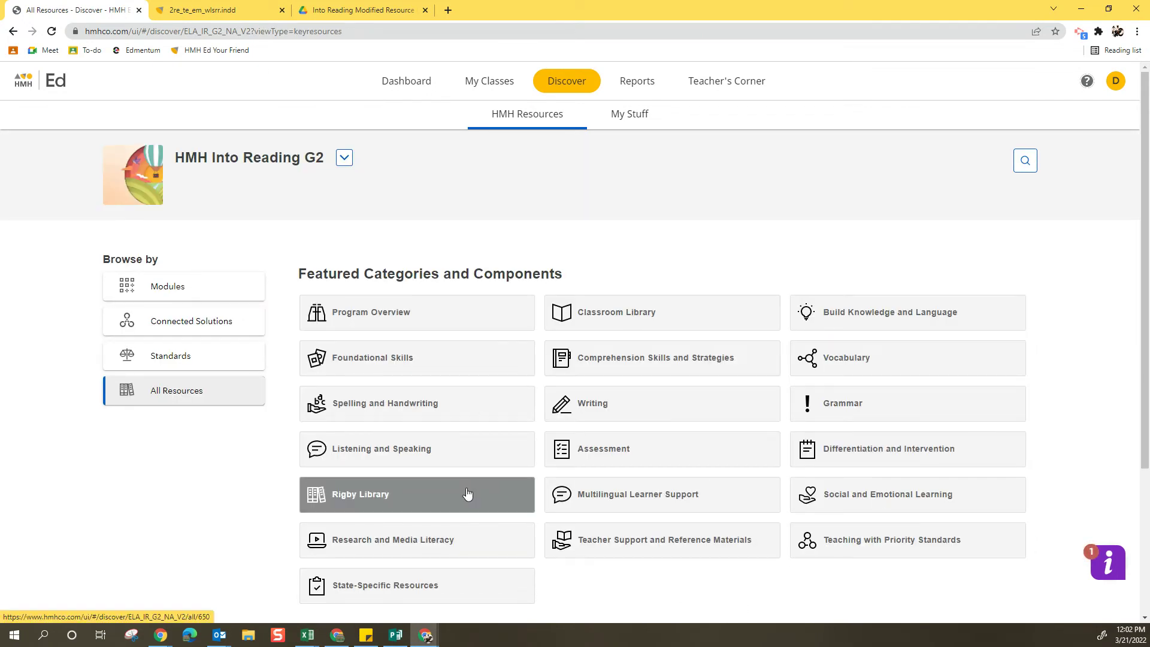
# Step: Switch back to the Into Reading Modified Resource Overview PDF on page 4
pyautogui.click(358, 10)
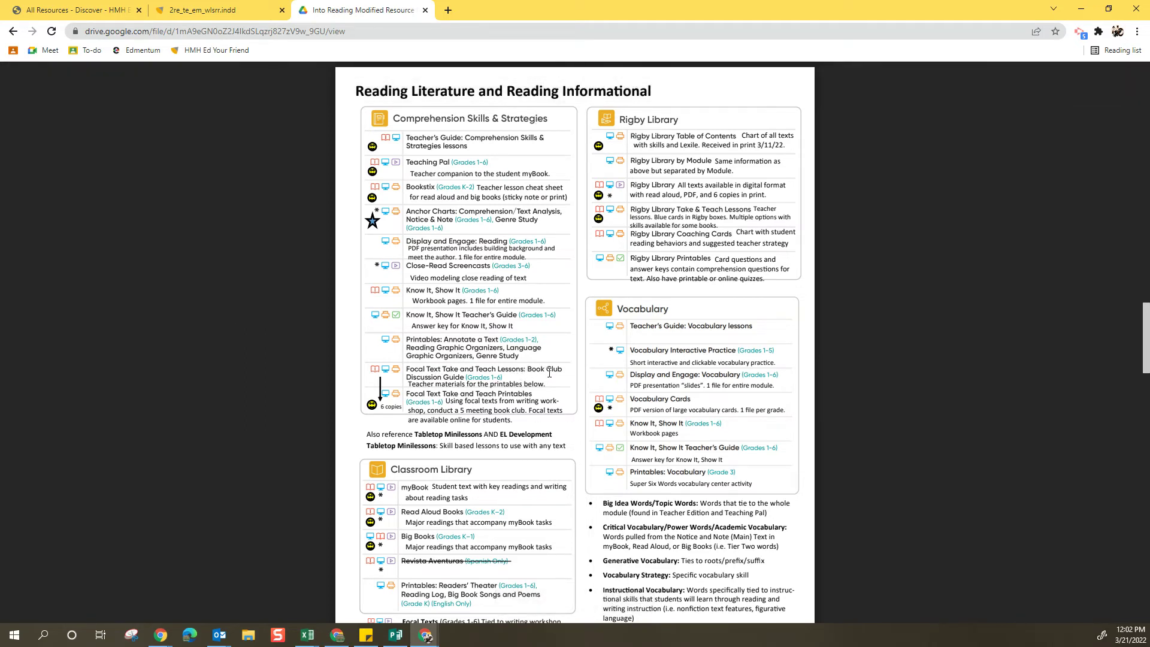
# Step: Filter Comprehension Skills and Strategies to Book Club Discussion Guide, then clear that Component filter
pyautogui.click(81, 7)
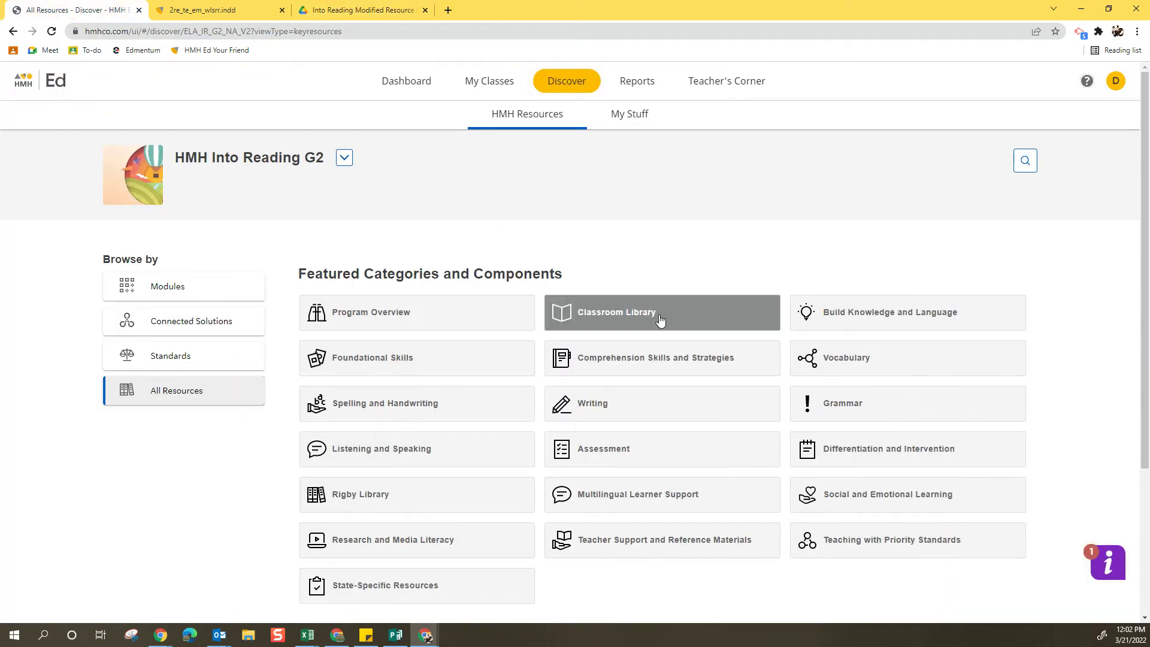
pyautogui.click(629, 362)
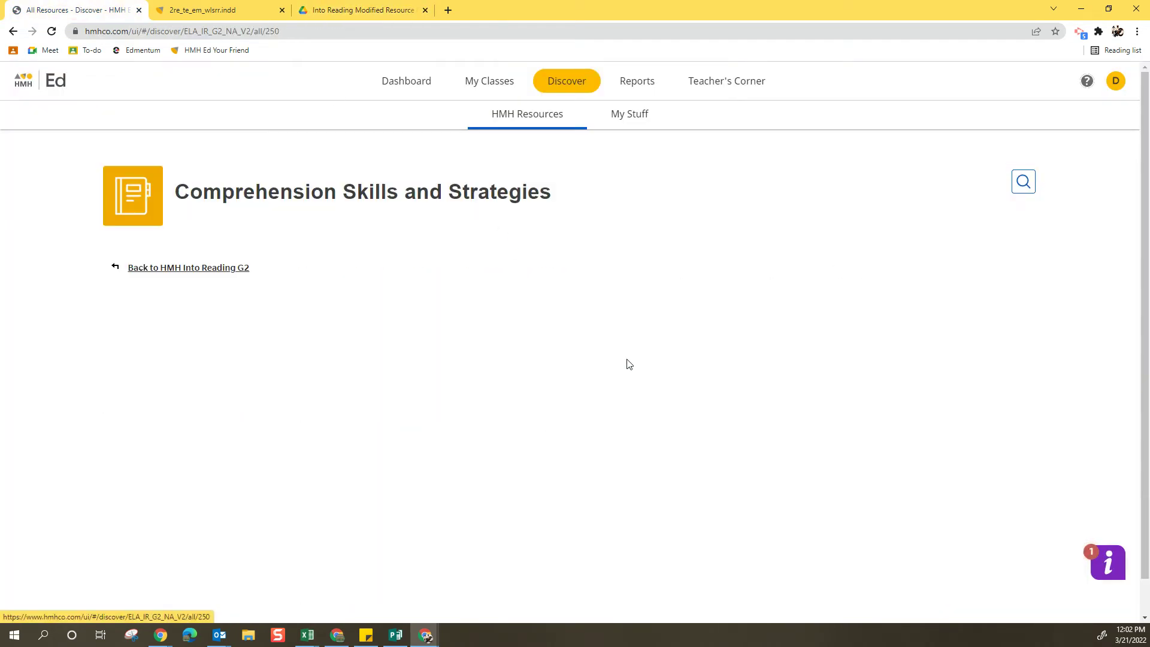
pyautogui.click(258, 471)
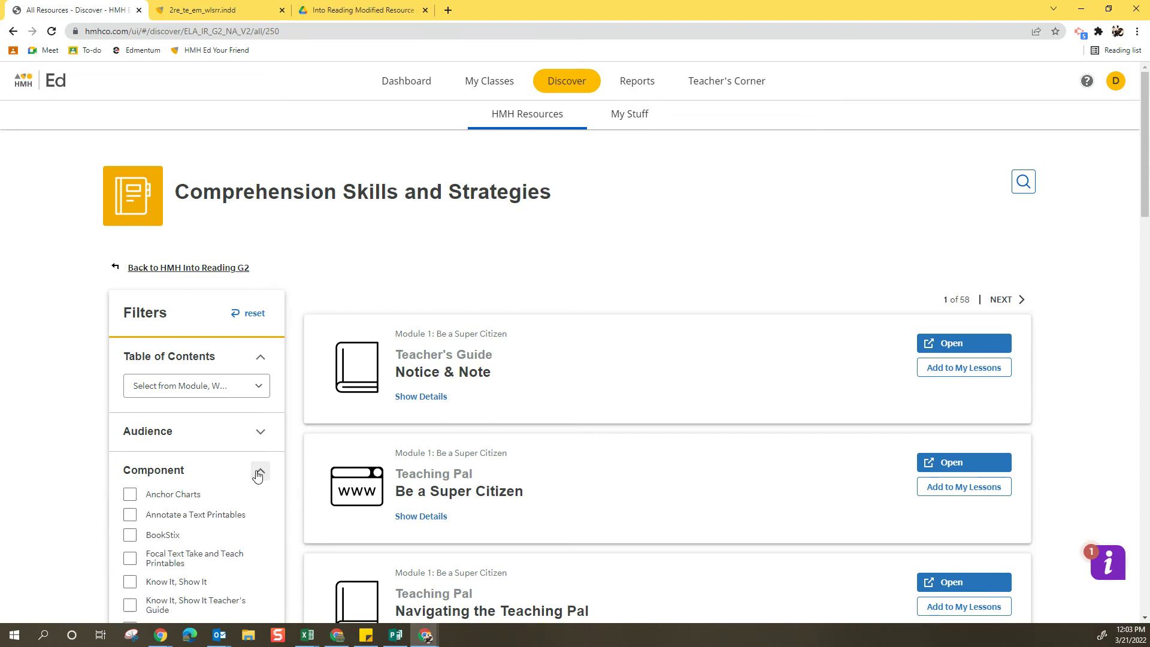
pyautogui.scroll(-3, 257, 476)
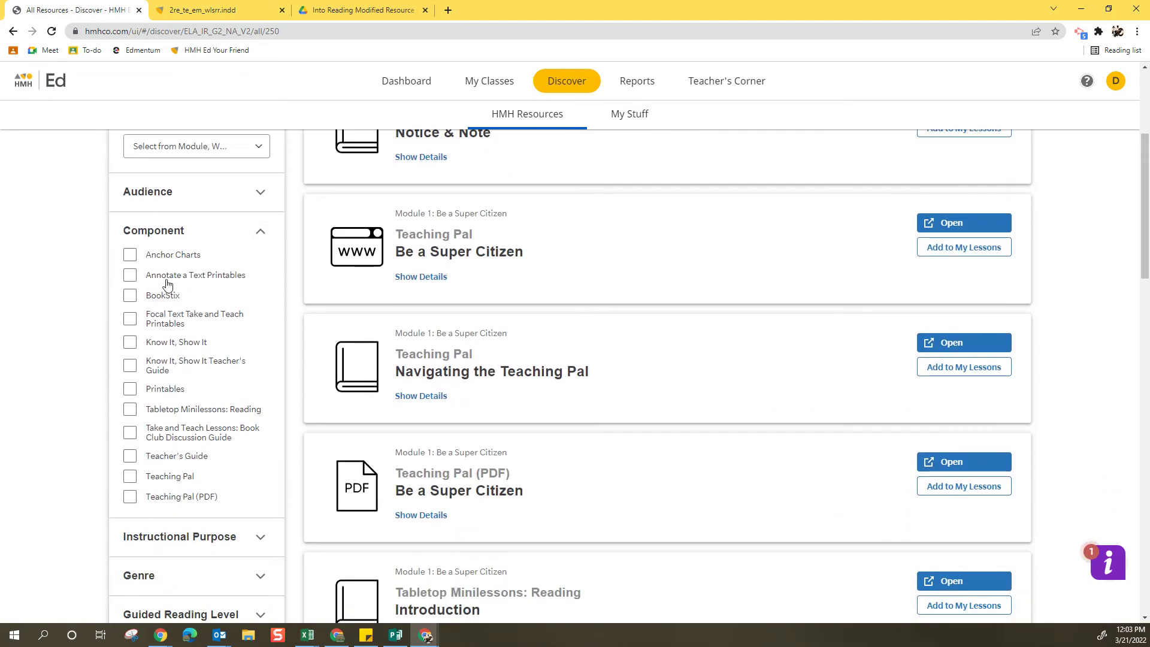
pyautogui.click(130, 433)
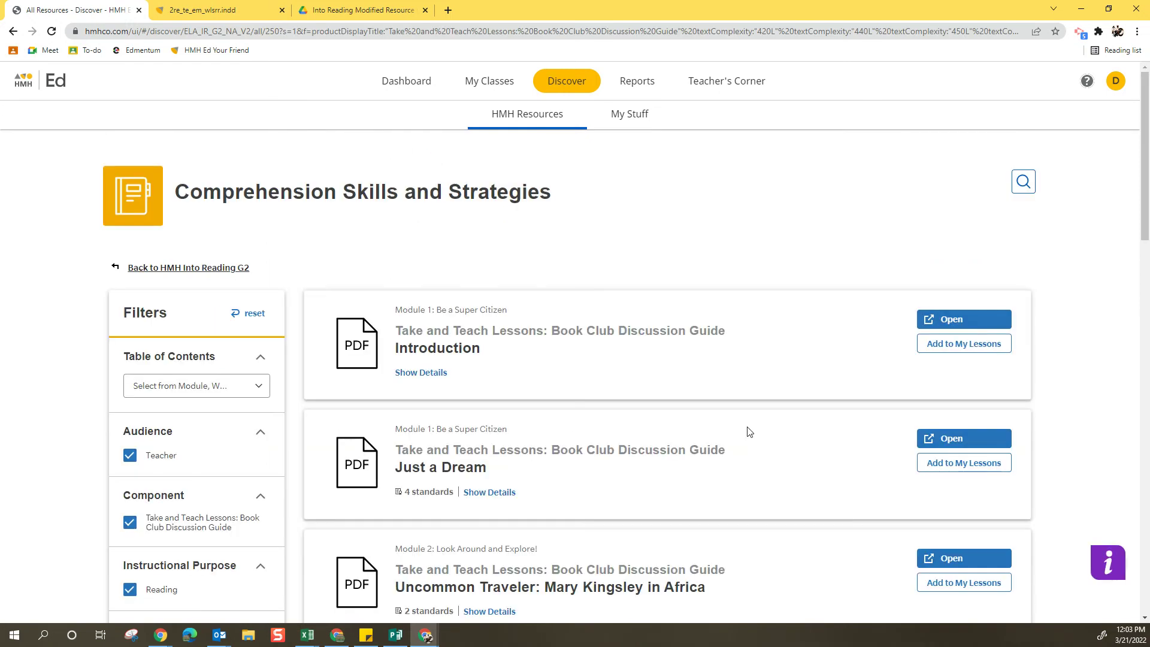
pyautogui.scroll(-1, 749, 431)
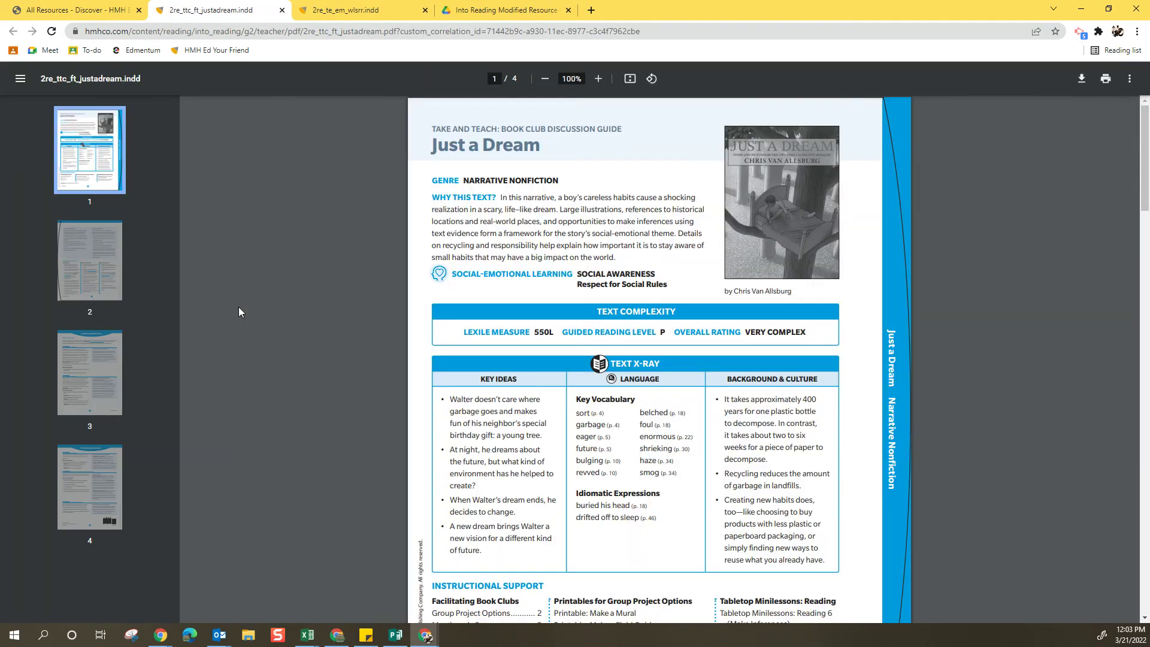
pyautogui.click(27, 9)
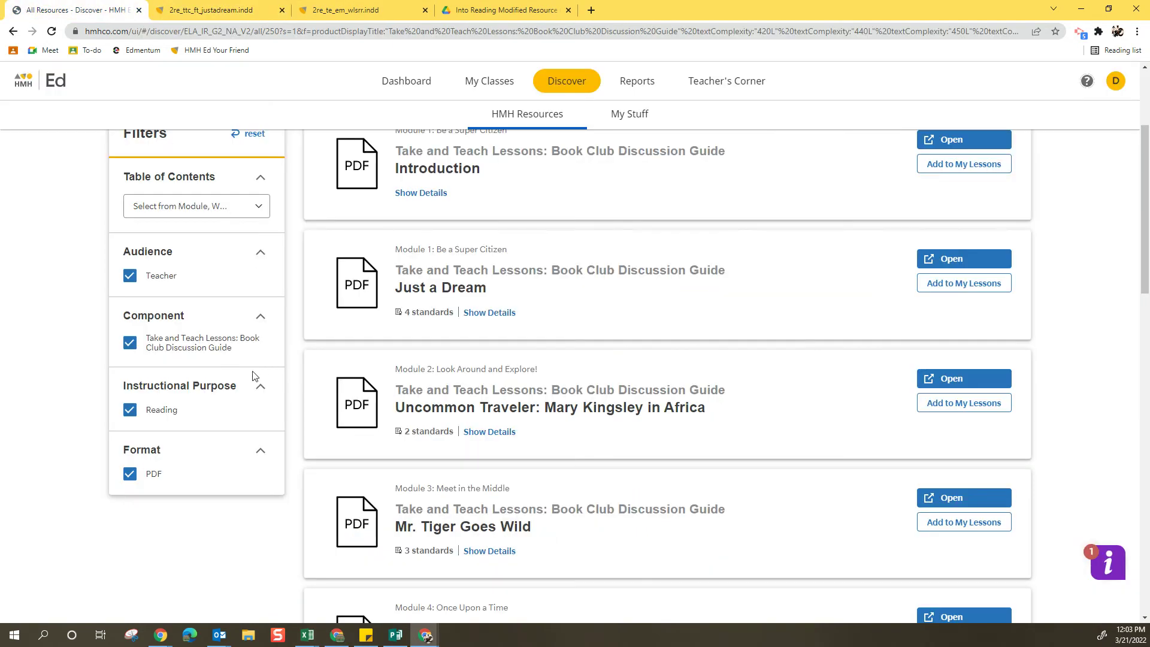
pyautogui.click(128, 350)
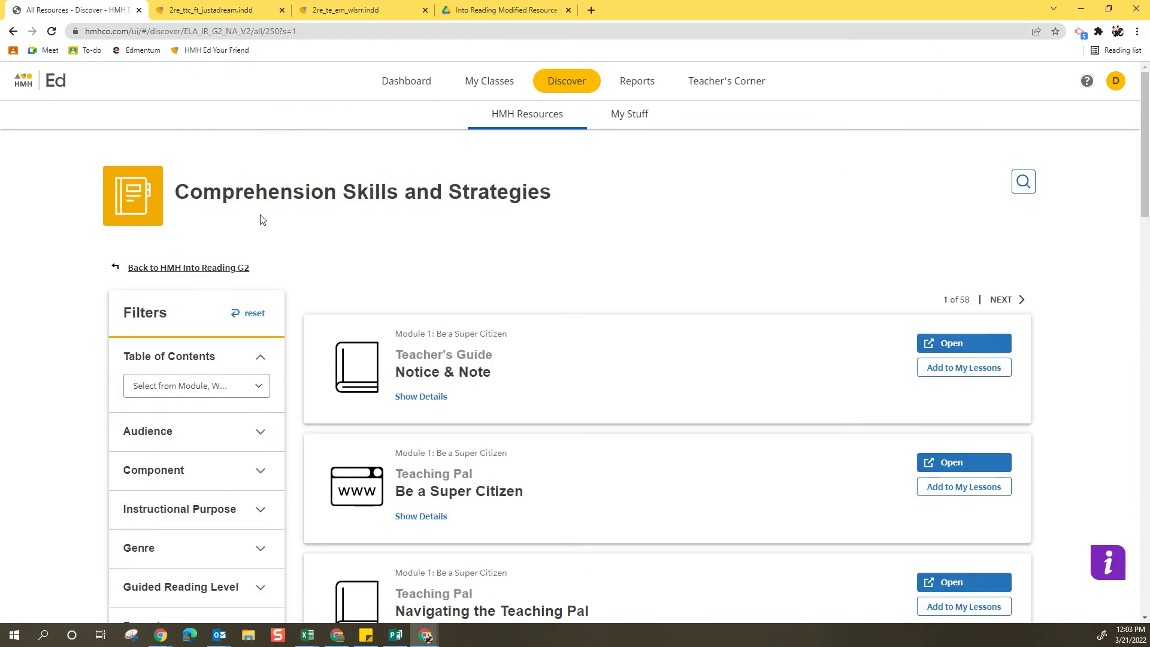
# Step: Return to HMH Into Reading G2, scroll the Featured Categories and Components, and pick a category tile
pyautogui.click(185, 268)
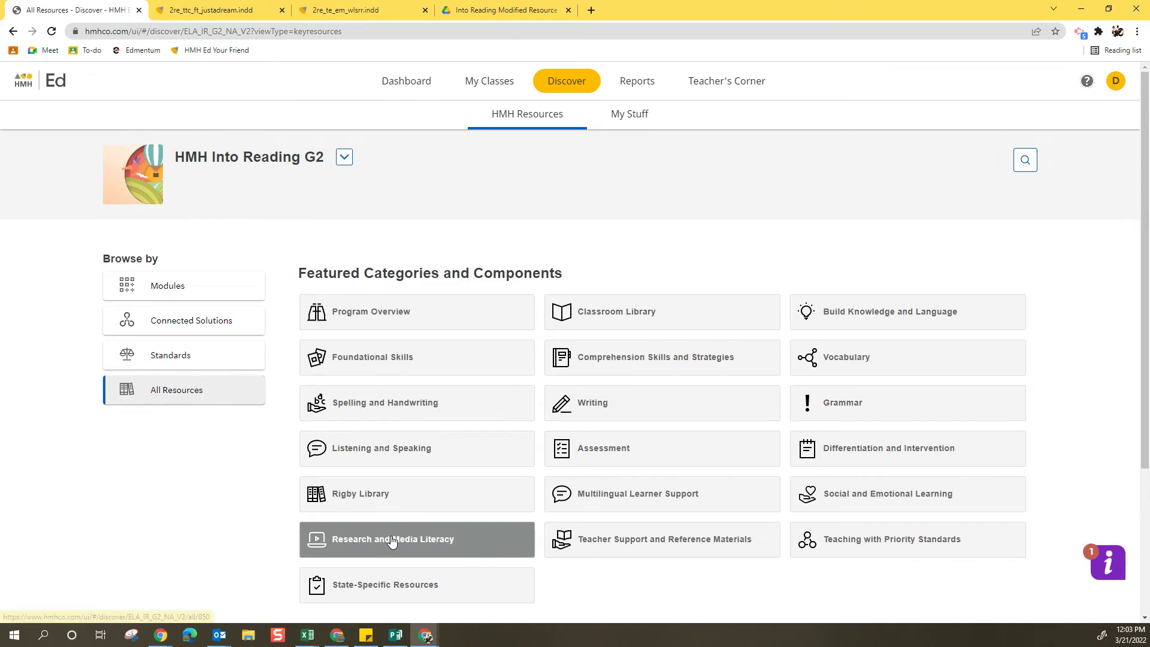
pyautogui.scroll(-2, 467, 516)
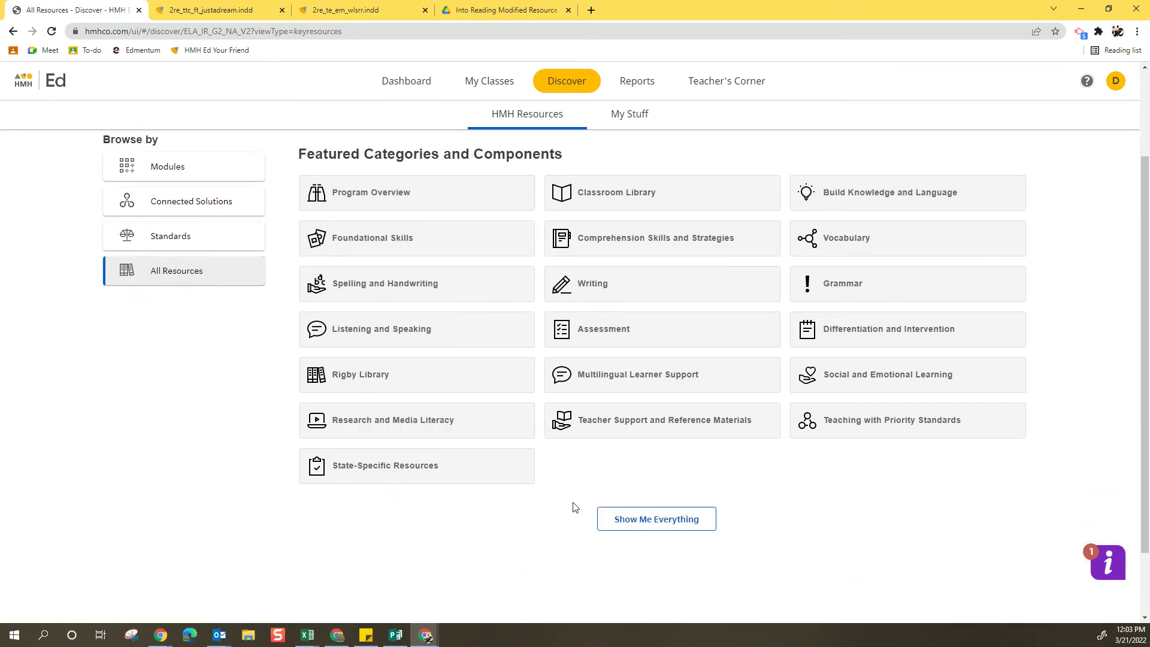
pyautogui.click(428, 249)
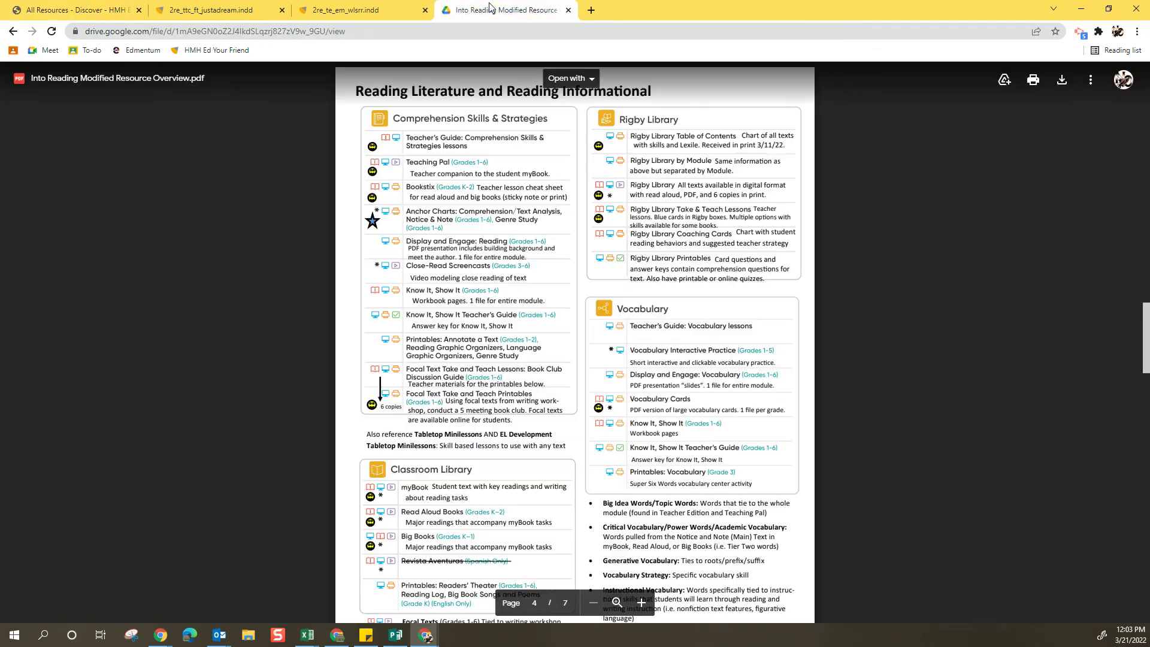
pyautogui.click(506, 10)
pyautogui.scroll(-10, 575, 459)
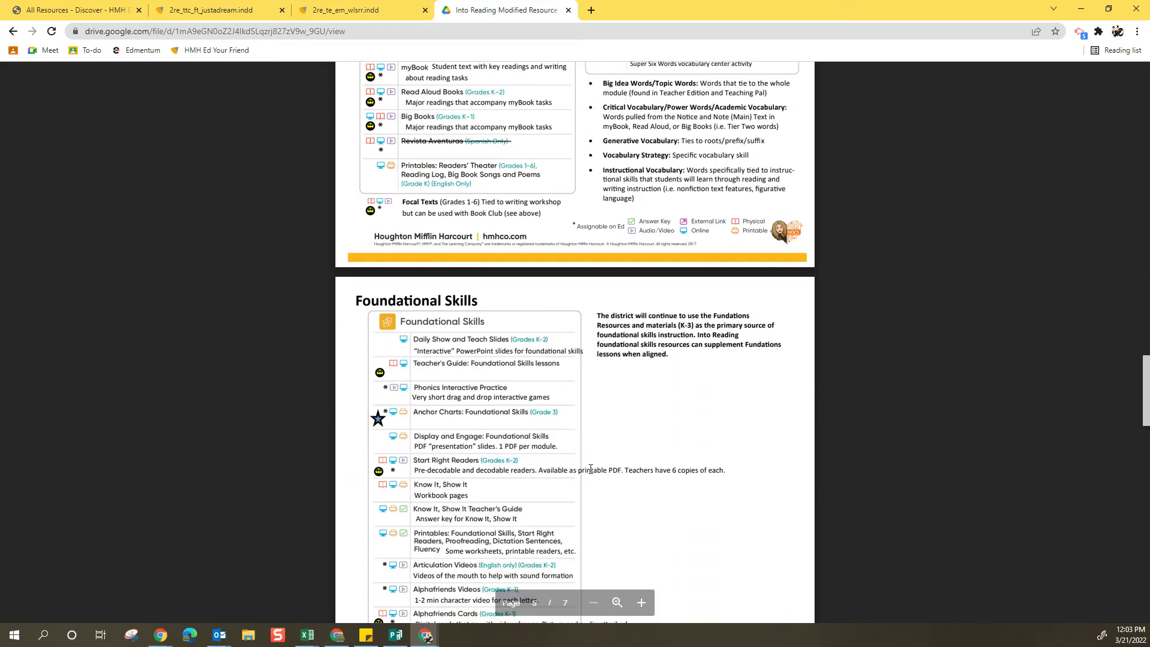
pyautogui.scroll(-4, 591, 469)
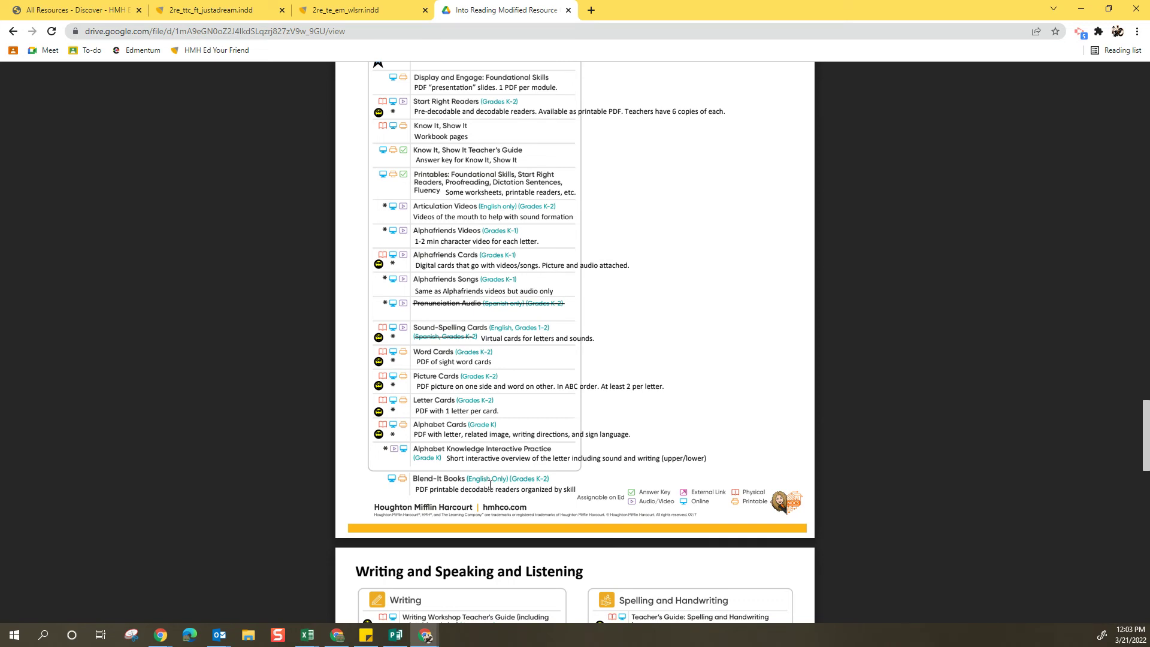
pyautogui.scroll(5, 399, 204)
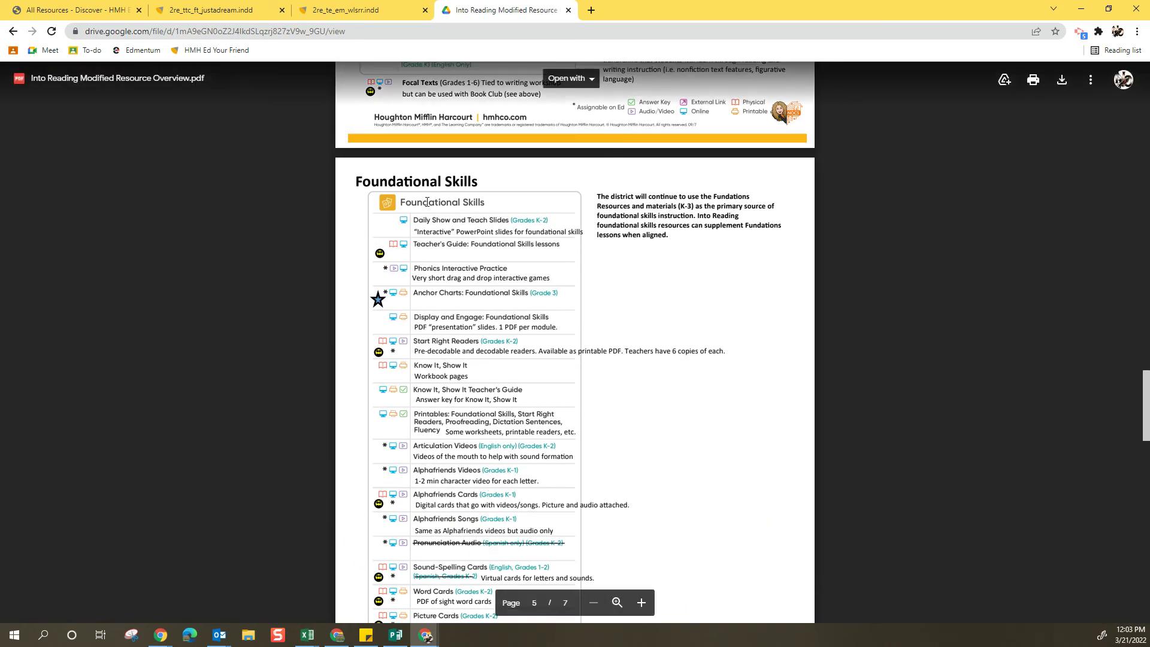
pyautogui.scroll(-6, 427, 406)
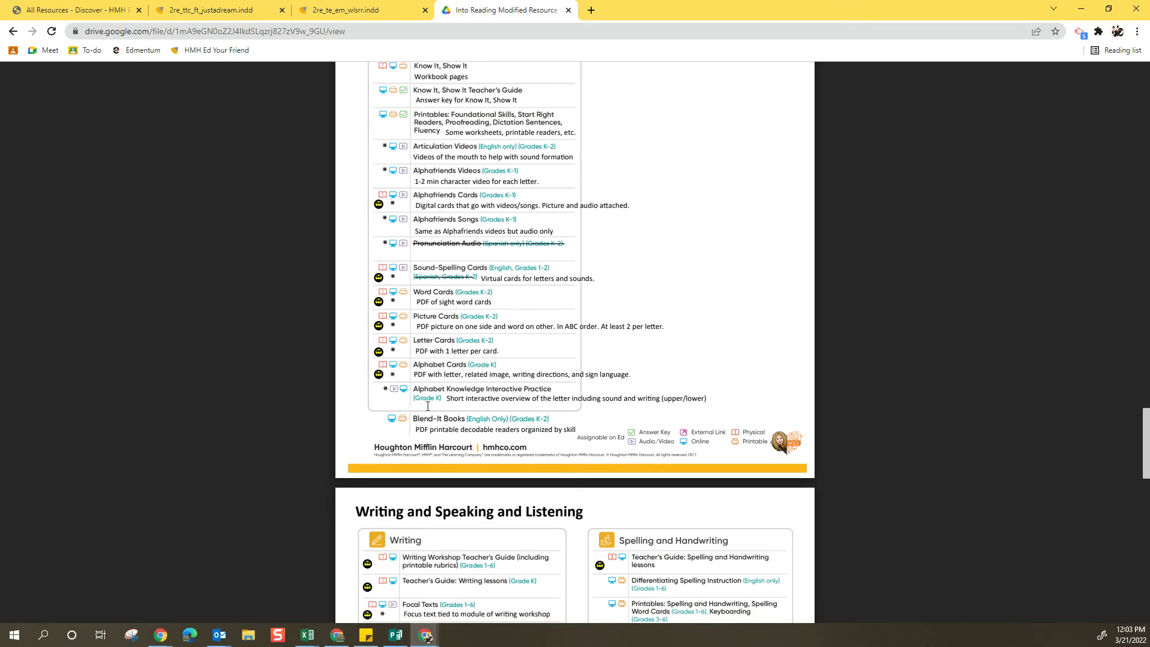
pyautogui.scroll(-20, 429, 432)
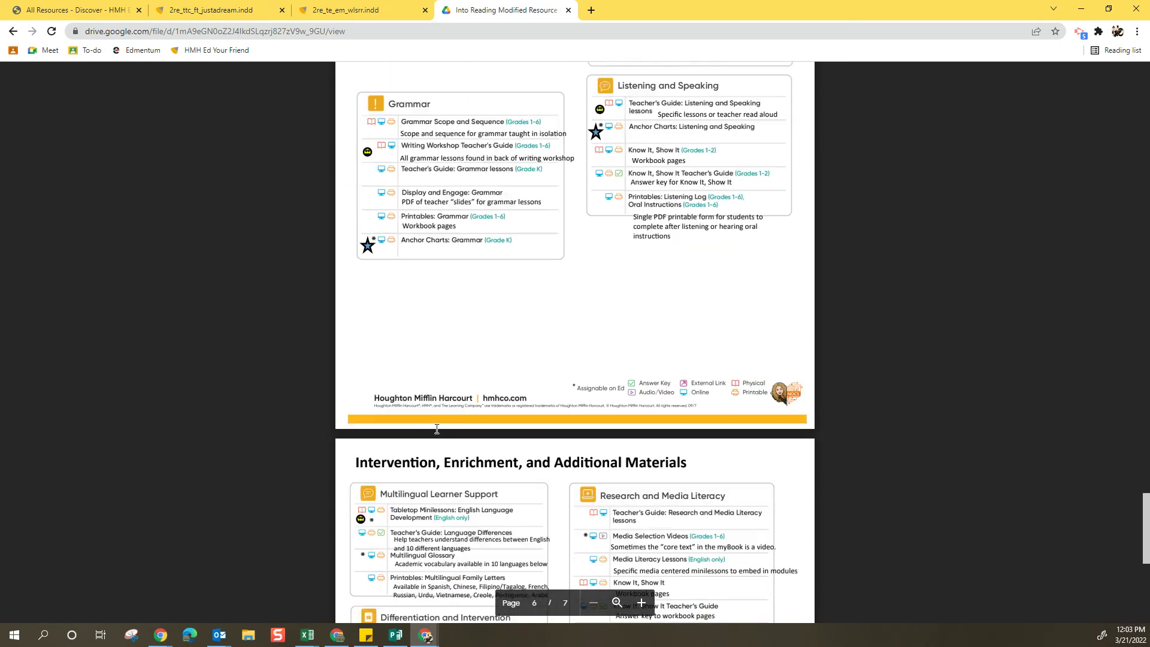
pyautogui.scroll(1, 437, 429)
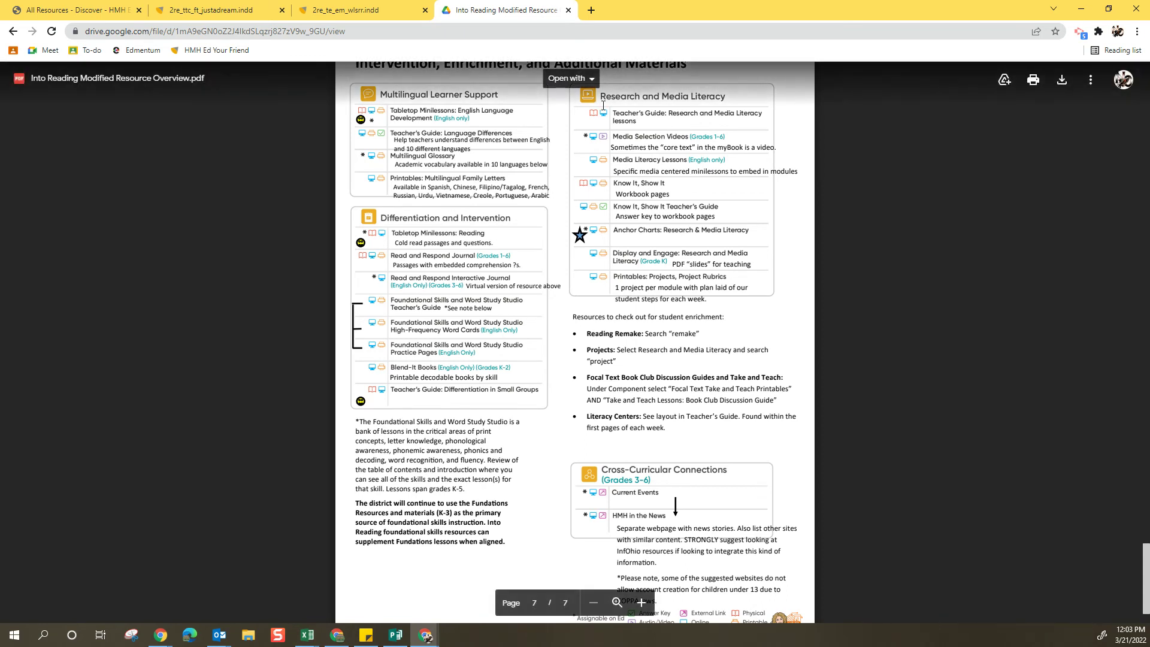
pyautogui.scroll(-1, 623, 429)
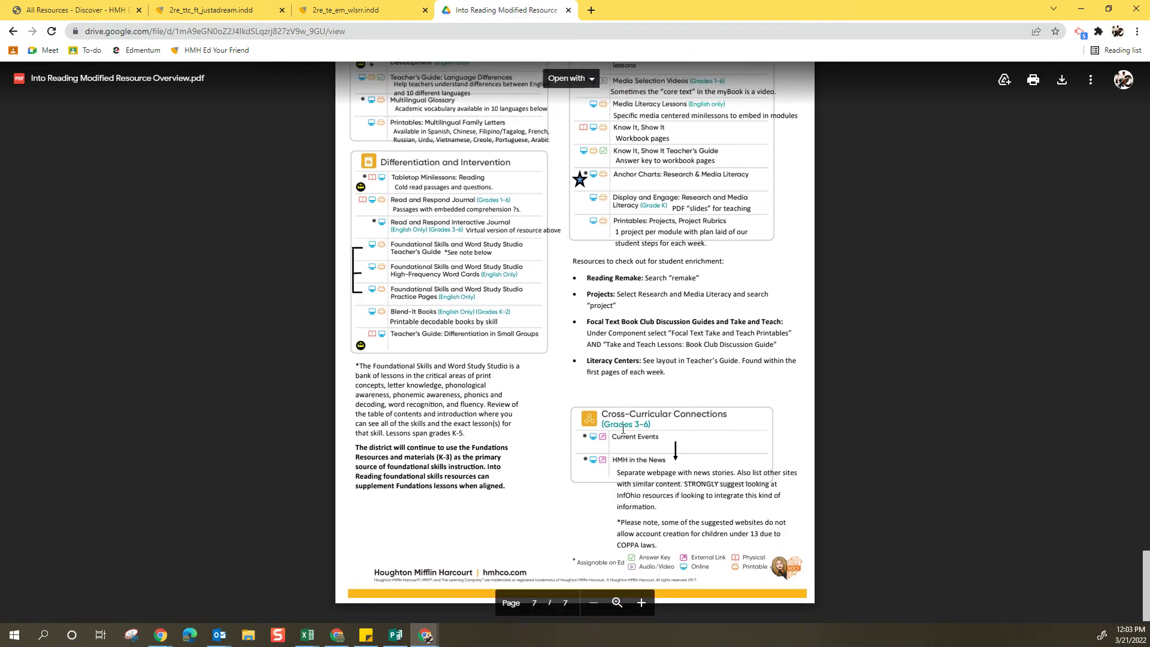
pyautogui.scroll(15, 623, 429)
pyautogui.scroll(20, 623, 429)
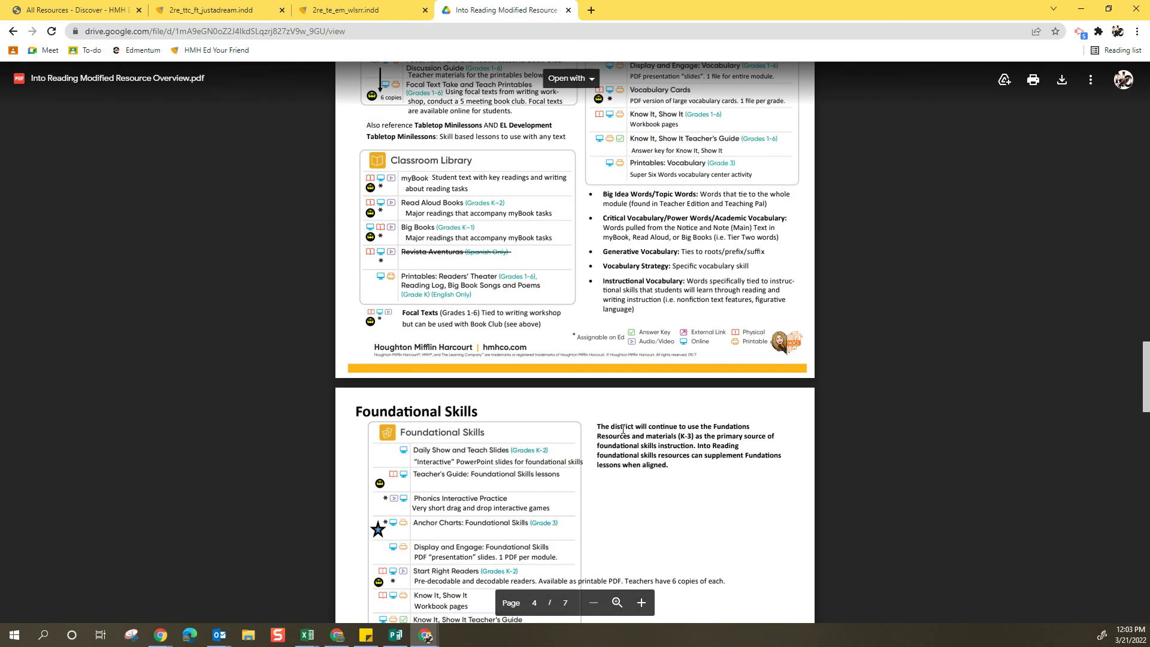
pyautogui.scroll(9, 623, 429)
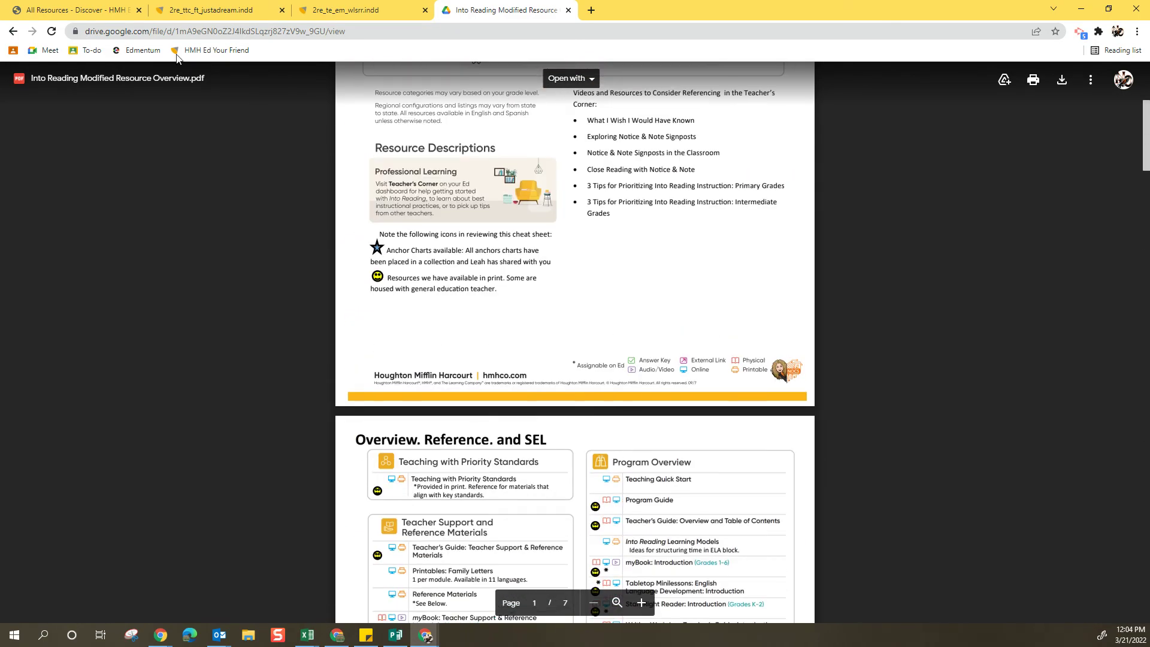
pyautogui.click(48, 10)
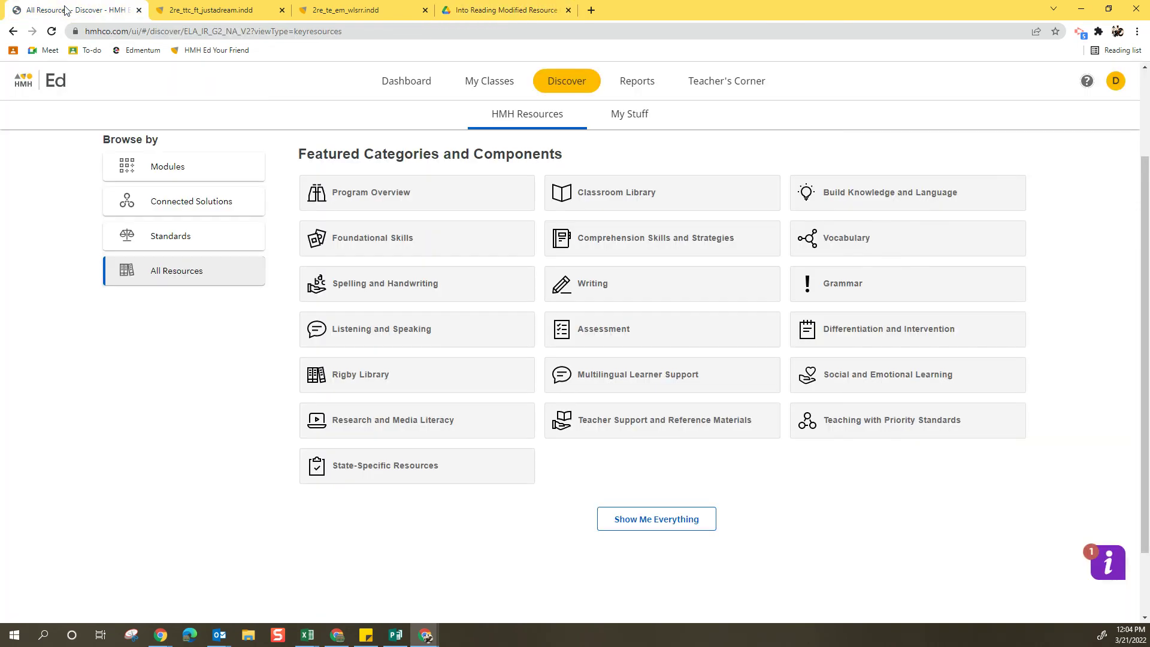
# Step: Open *Resource materials from My Stuff and move Start Right Reader Word Lists below Word Lists
pyautogui.click(627, 121)
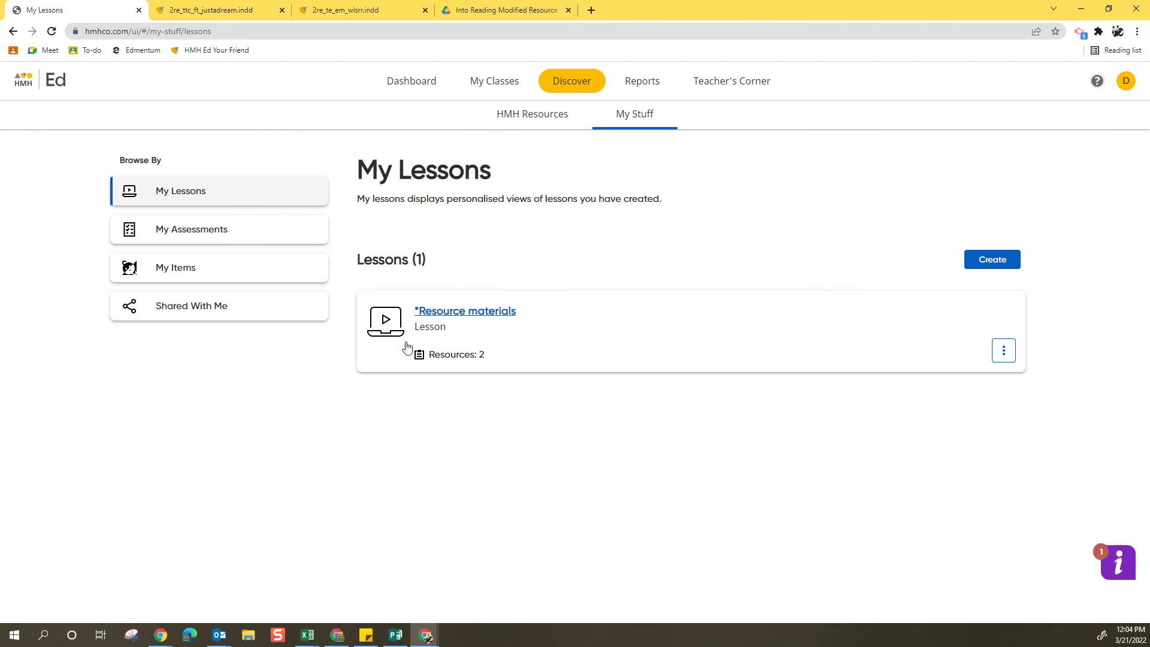
pyautogui.click(465, 310)
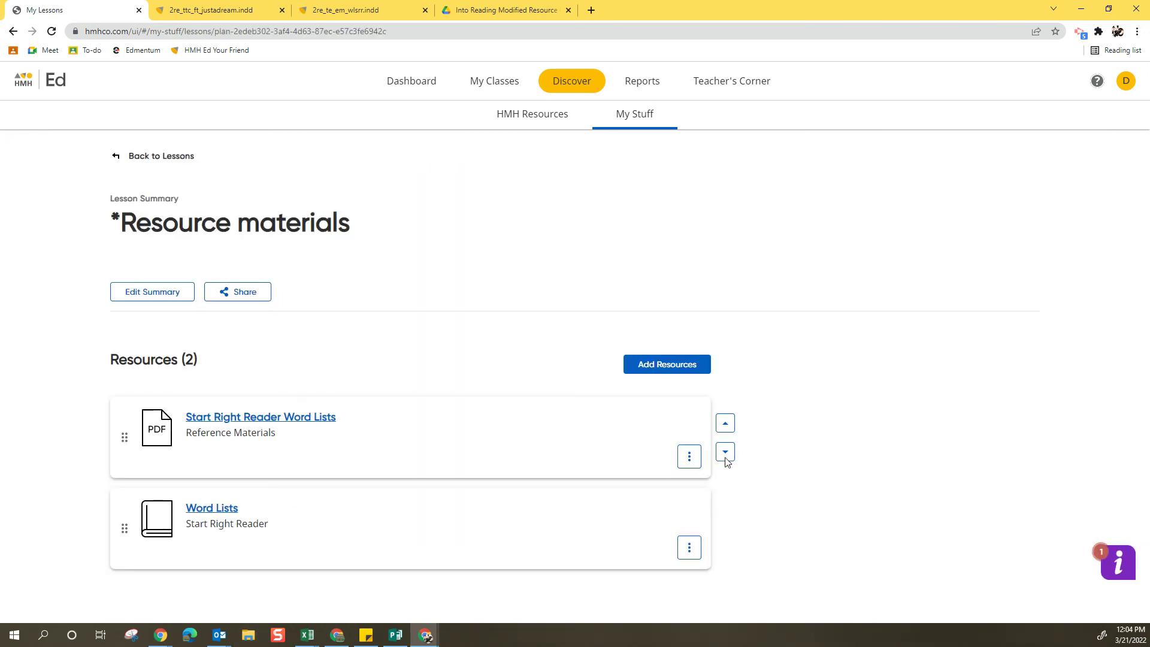
pyautogui.click(725, 453)
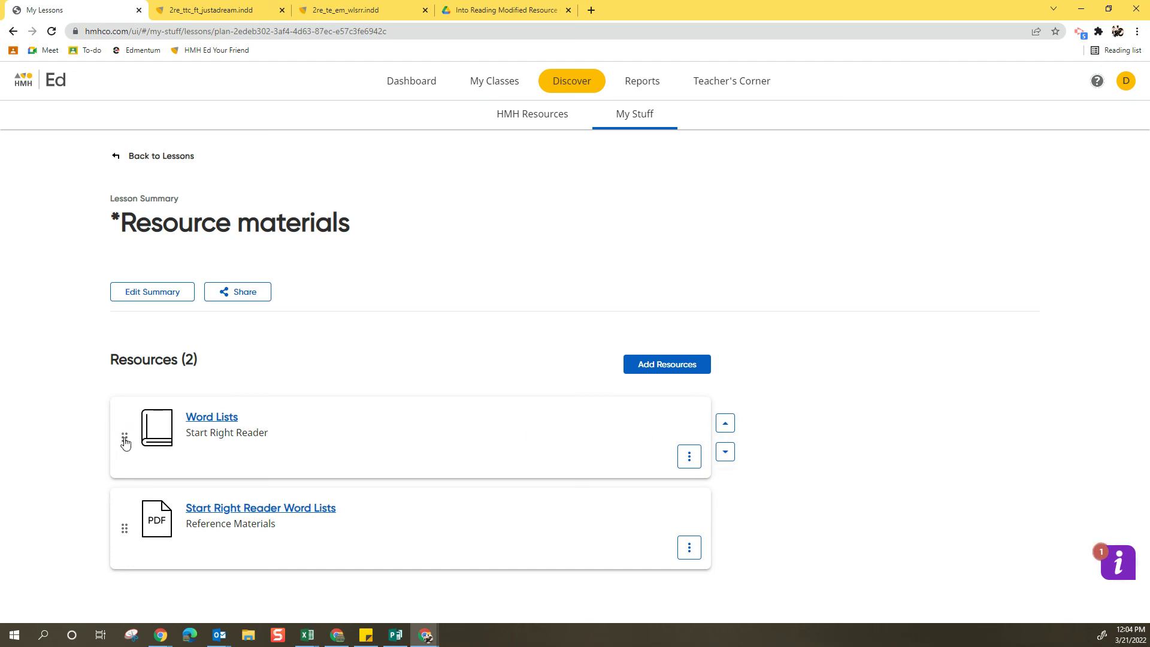
pyautogui.moveTo(125, 442); pyautogui.dragTo(133, 415)
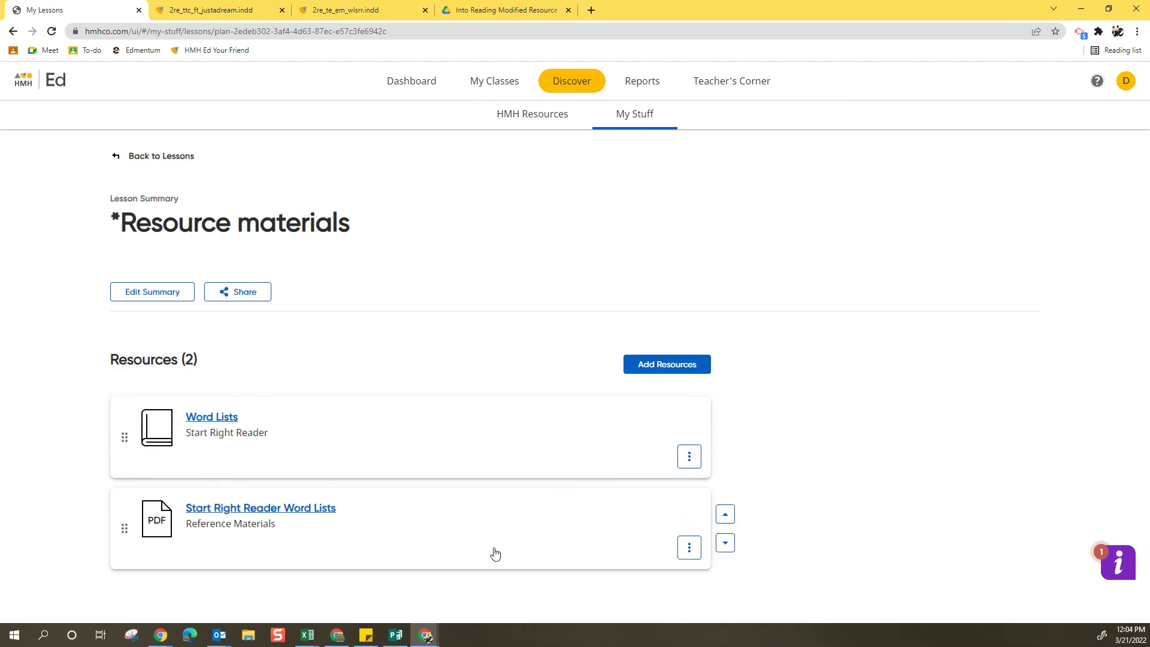
pyautogui.click(249, 292)
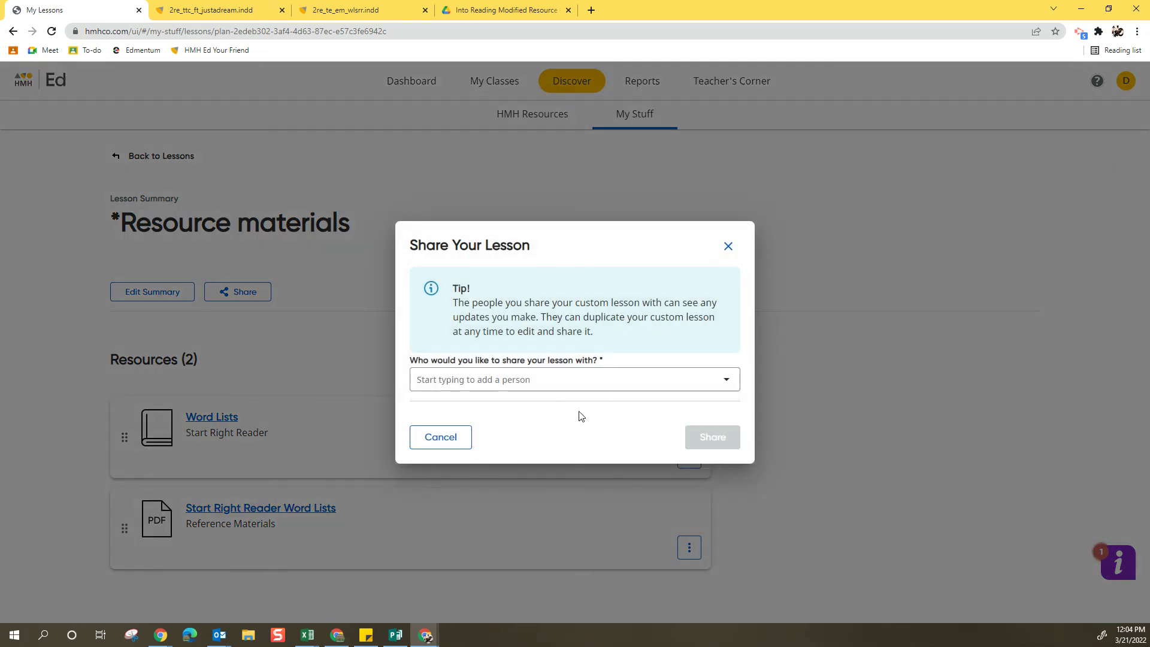
pyautogui.click(728, 247)
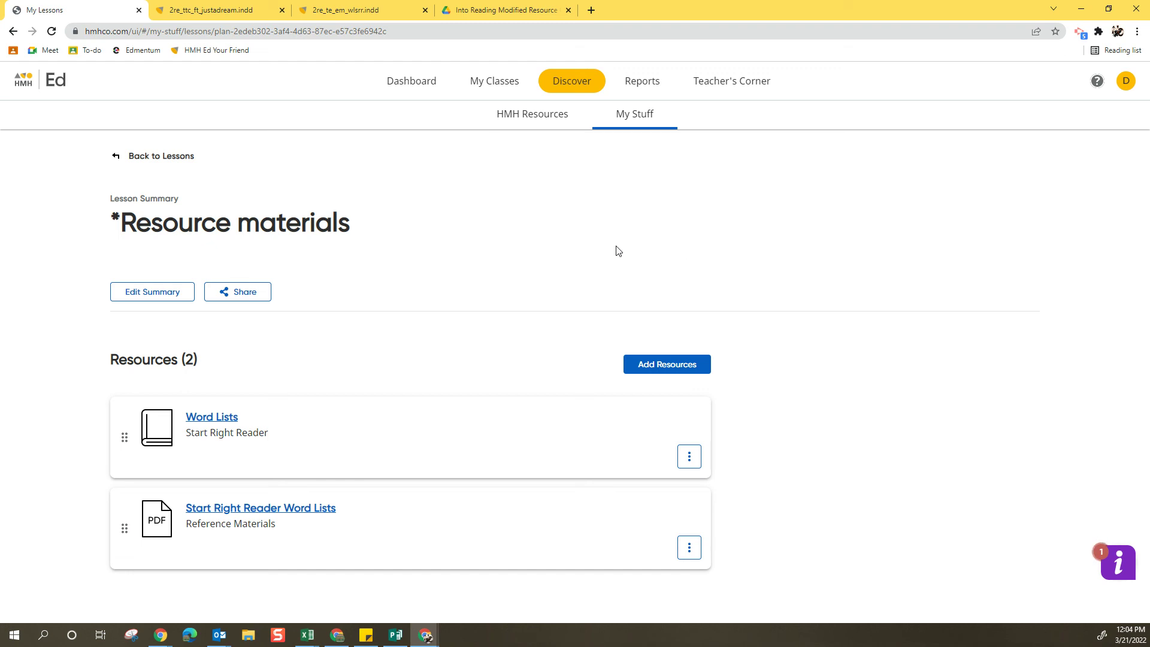
# Step: Open Shared With Me, view the 1st Grade: Anchor Charts lesson, and return to the shared list
pyautogui.click(169, 166)
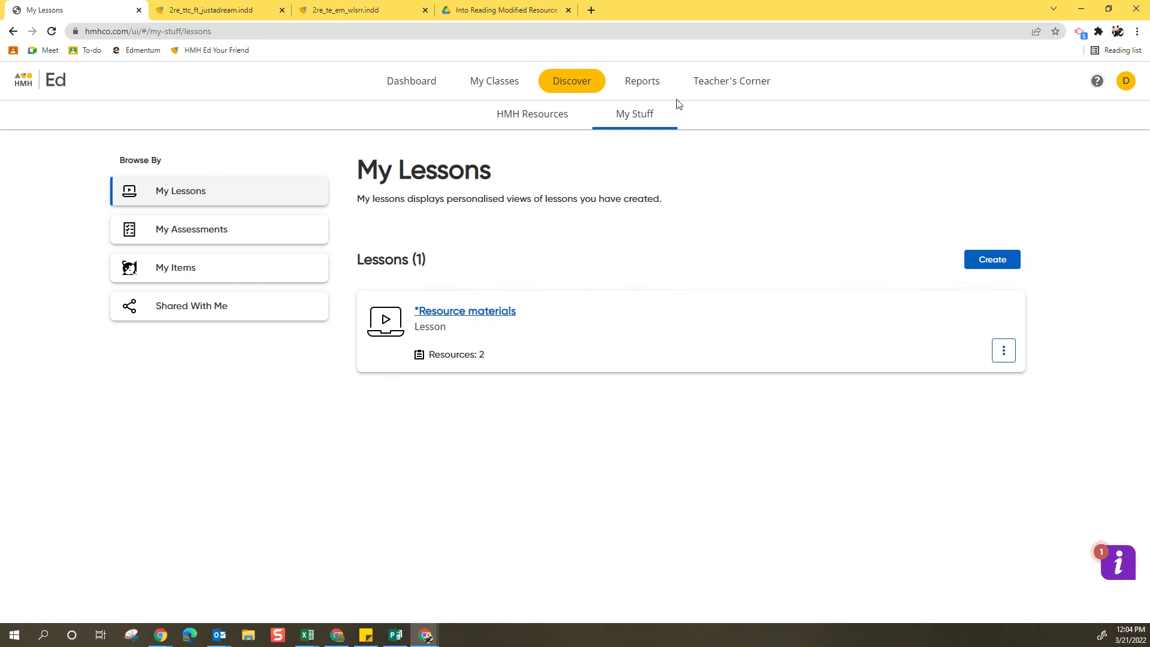
pyautogui.click(222, 316)
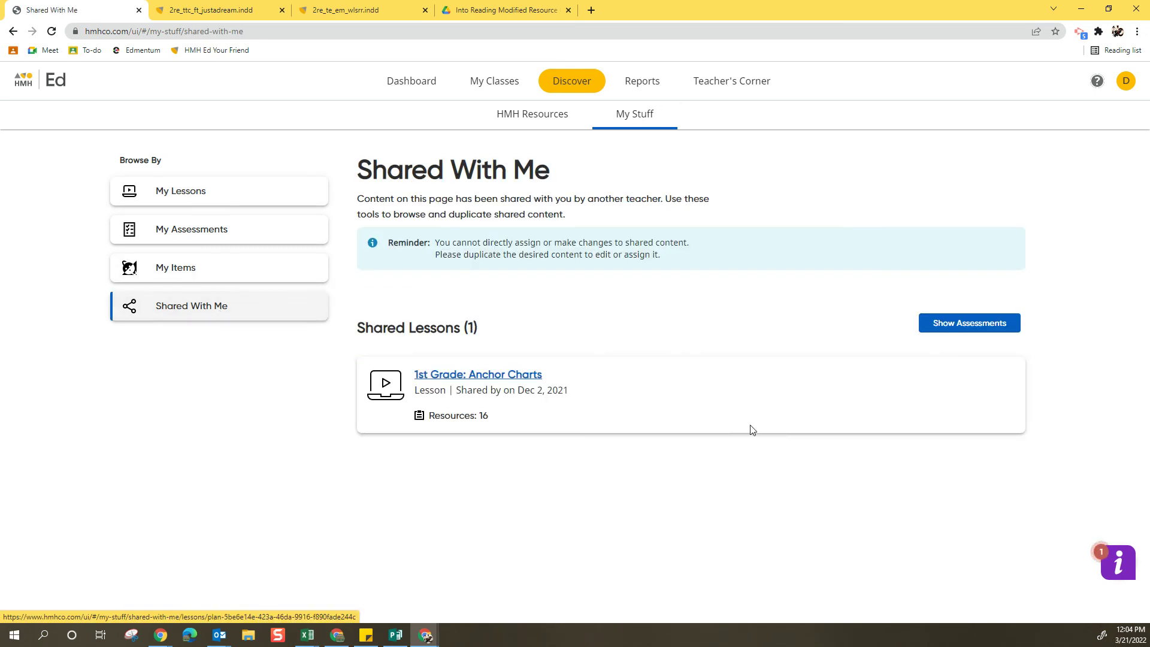
pyautogui.click(480, 376)
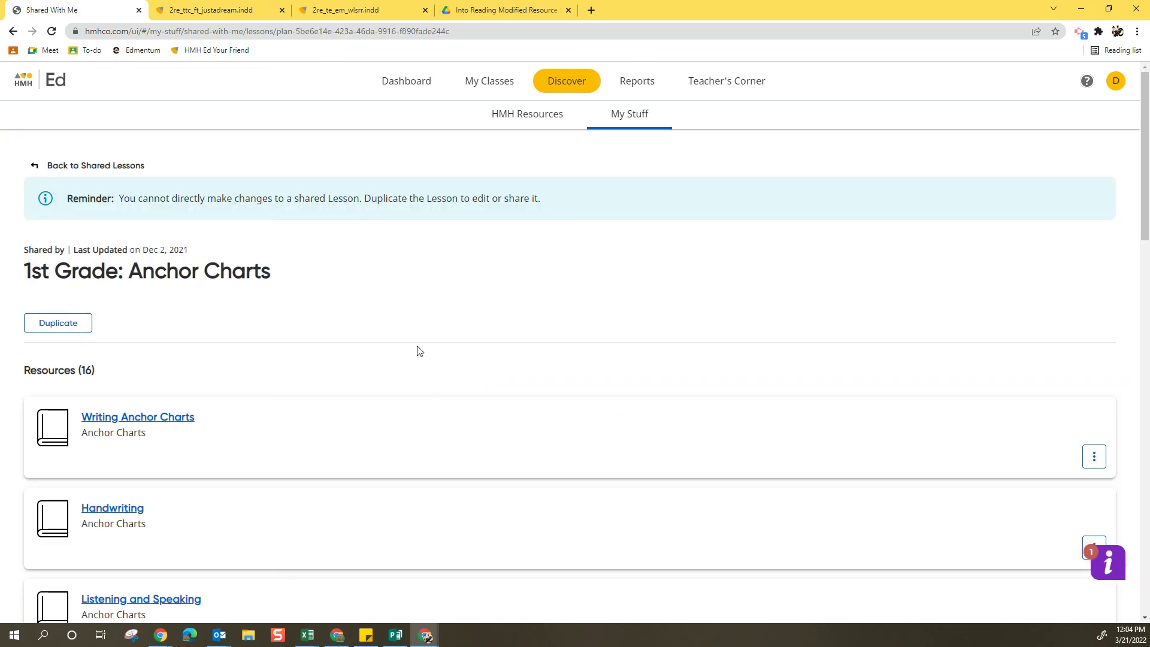
pyautogui.click(111, 166)
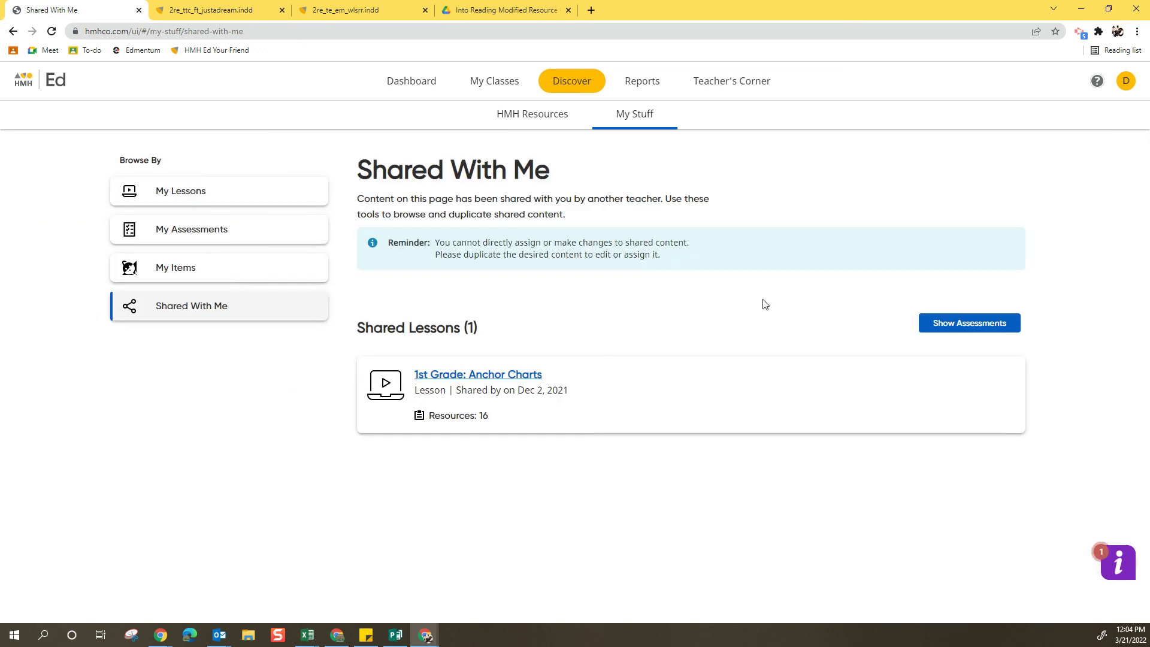